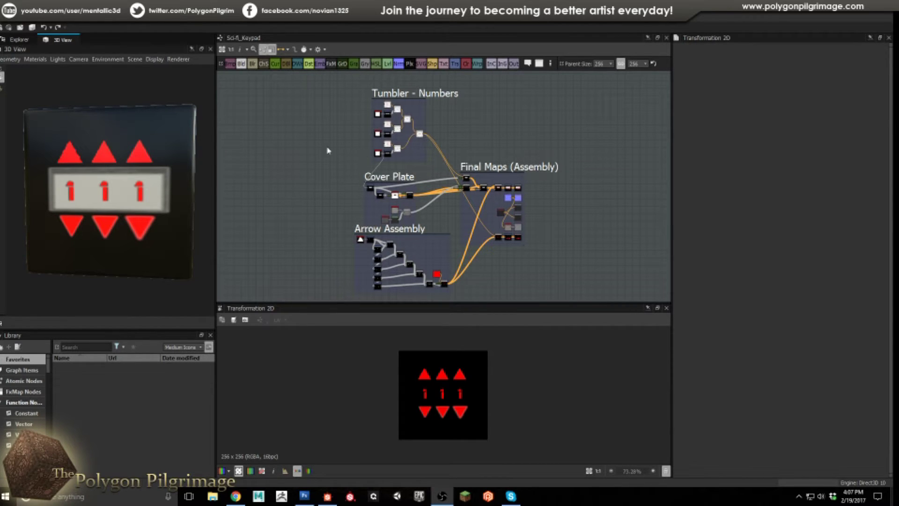
# Step: Orbit the 3D keypad model to inspect it from several angles
pyautogui.moveTo(149, 167); pyautogui.dragTo(137, 201)
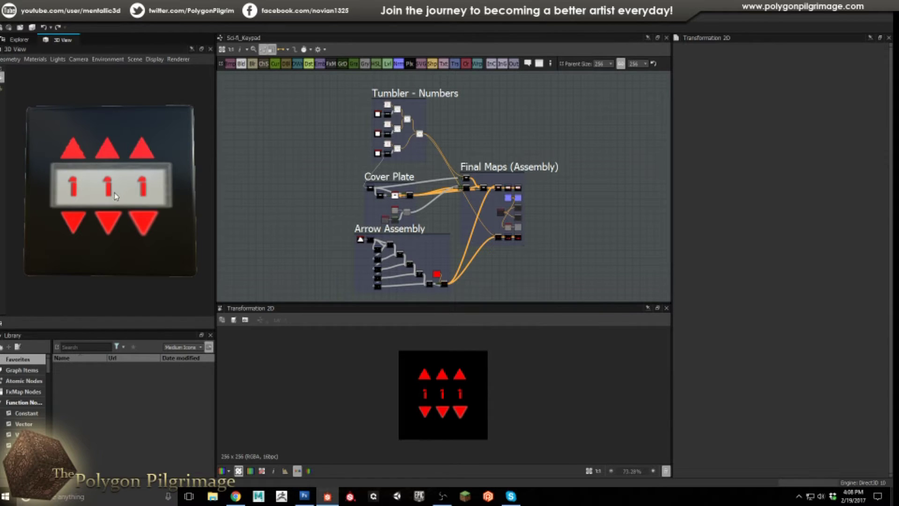
pyautogui.moveTo(126, 197); pyautogui.dragTo(129, 200)
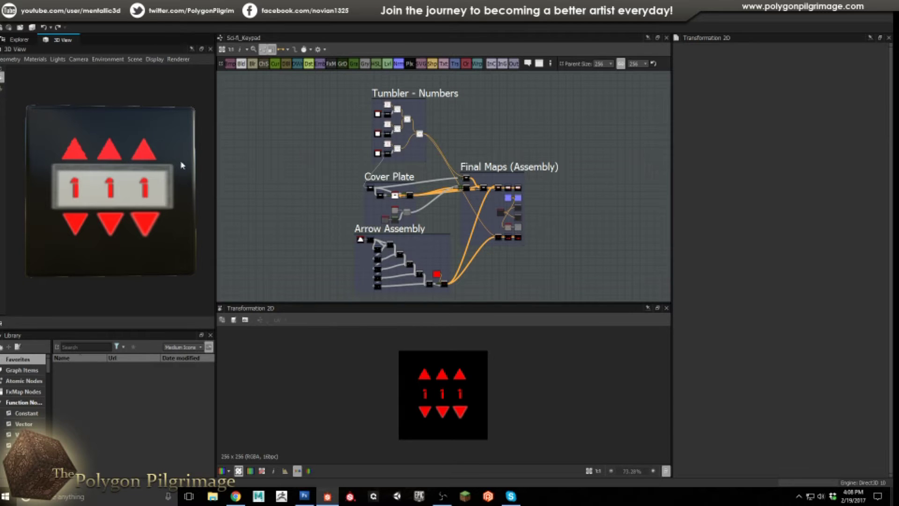
pyautogui.moveTo(129, 169); pyautogui.dragTo(127, 198)
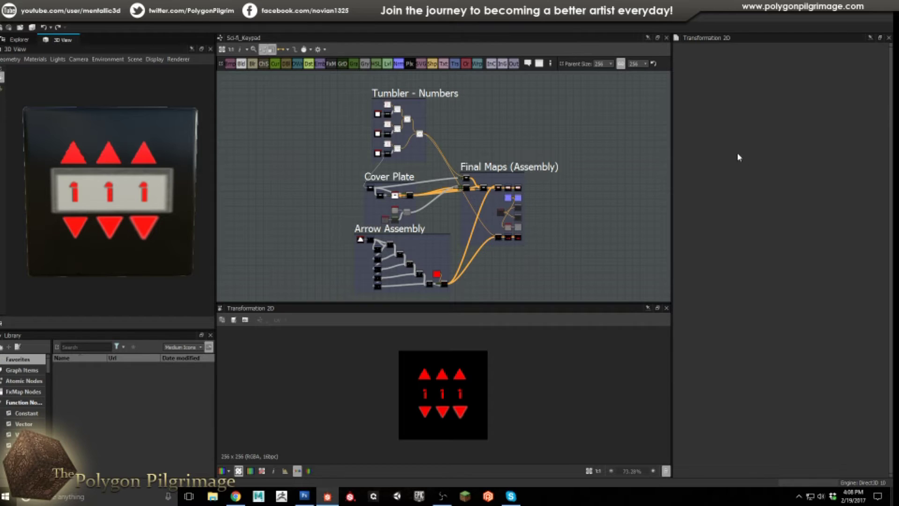
pyautogui.moveTo(158, 162); pyautogui.dragTo(135, 172)
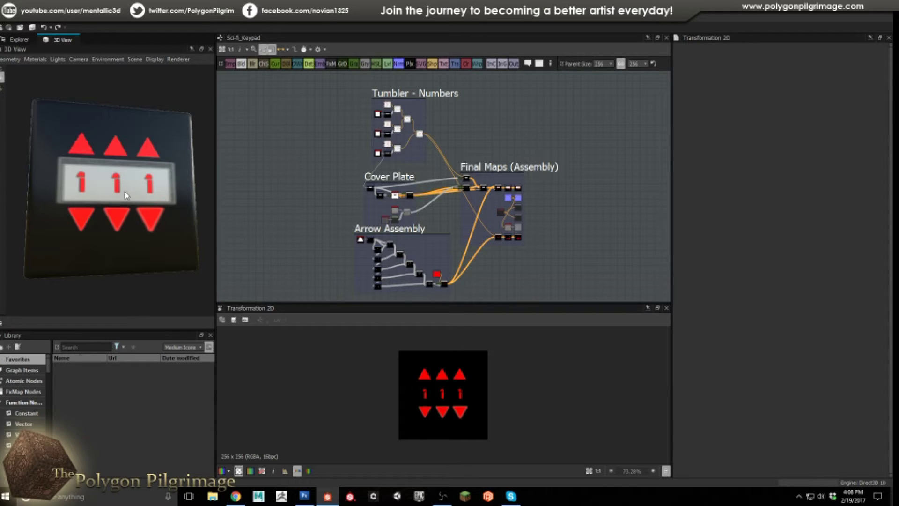
pyautogui.moveTo(162, 173); pyautogui.dragTo(118, 176)
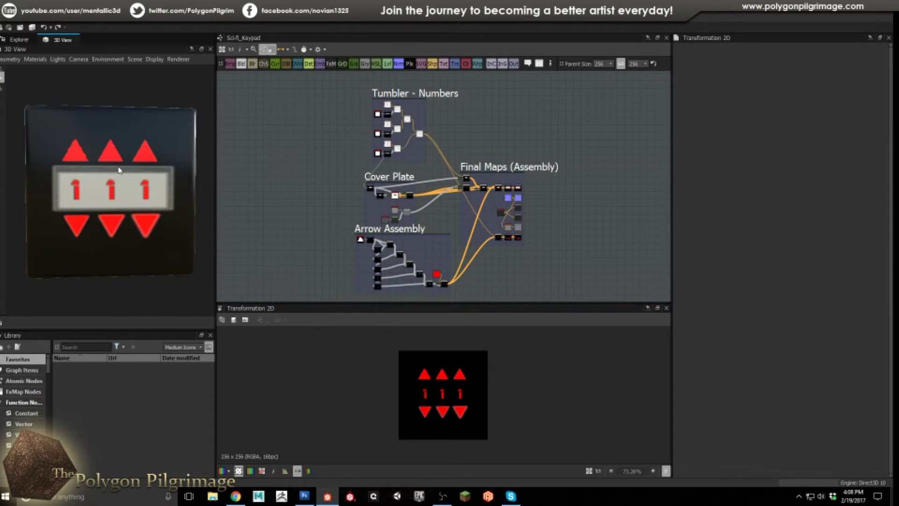
pyautogui.moveTo(129, 192)
pyautogui.mouseDown()
pyautogui.moveTo(149, 189)
pyautogui.moveTo(117, 192)
pyautogui.moveTo(129, 191)
pyautogui.mouseUp()
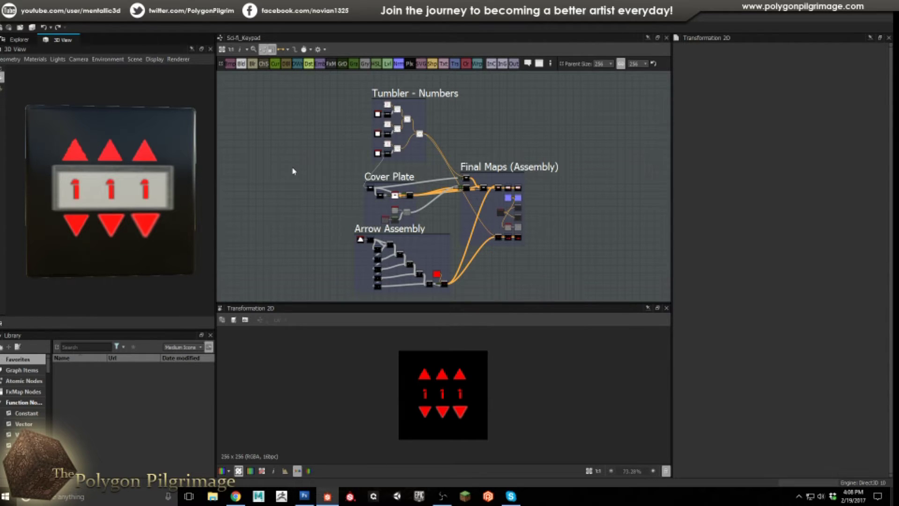
pyautogui.moveTo(151, 191)
pyautogui.mouseDown()
pyautogui.moveTo(177, 159)
pyautogui.moveTo(210, 168)
pyautogui.moveTo(147, 190)
pyautogui.mouseUp()
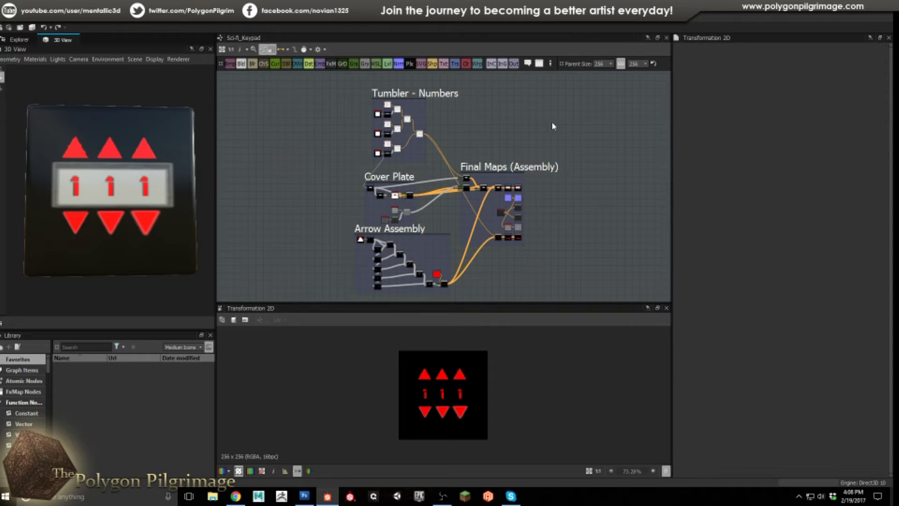
pyautogui.hotkey('alt', 'Tab')
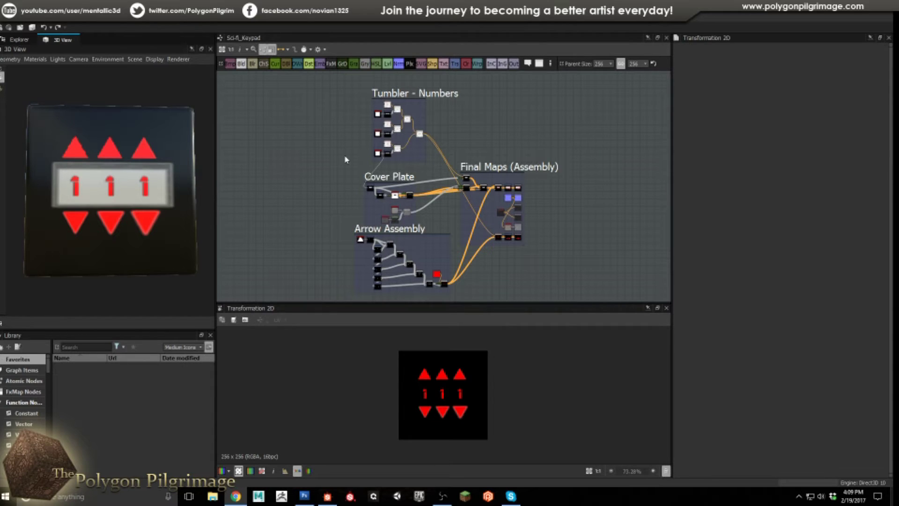
pyautogui.moveTo(96, 206); pyautogui.dragTo(123, 204)
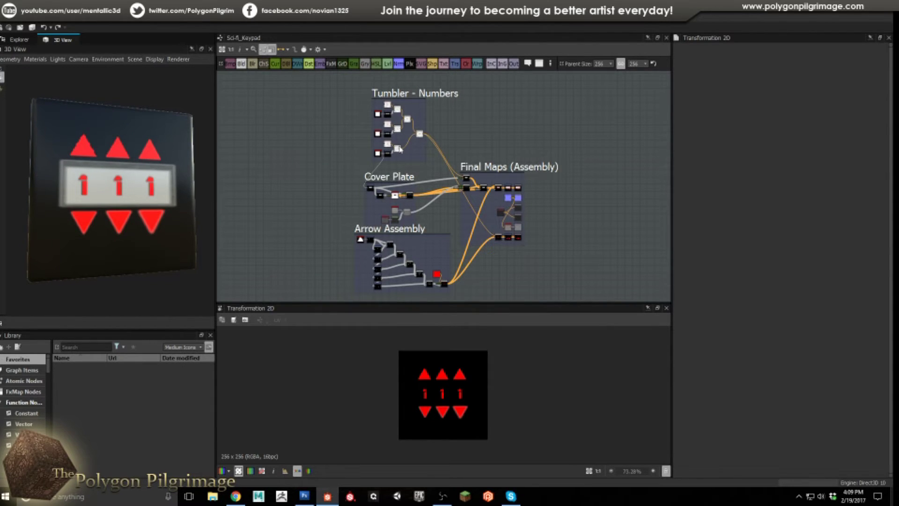
# Step: Preview the three digit Text nodes in the Tumbler - Numbers frame, then open Edit > Preferences
pyautogui.moveTo(460, 151); pyautogui.dragTo(487, 199, button='middle')
pyautogui.scroll(8, 486, 199)
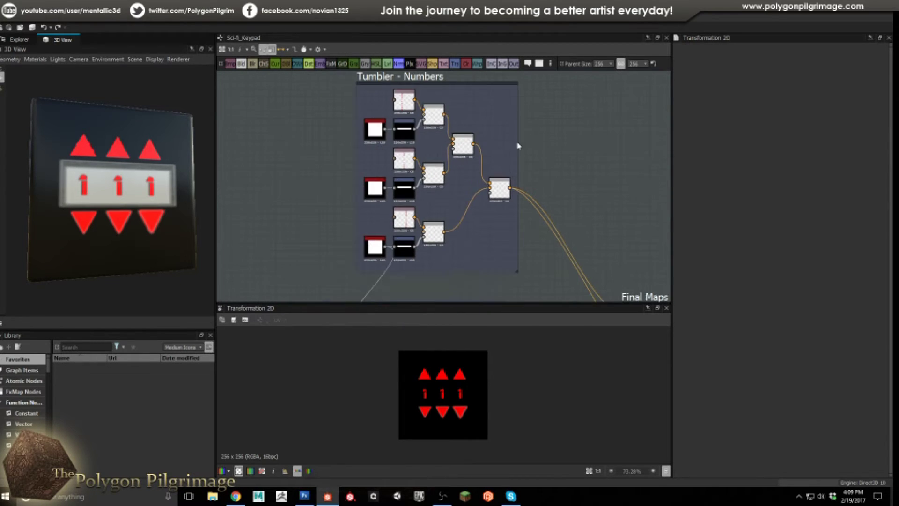
pyautogui.click(403, 100)
pyautogui.click(405, 164)
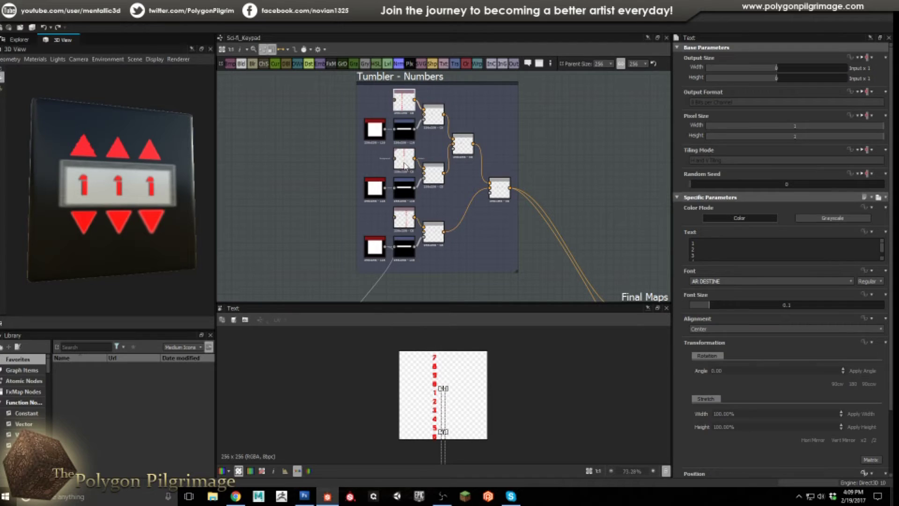
pyautogui.doubleClick(403, 217)
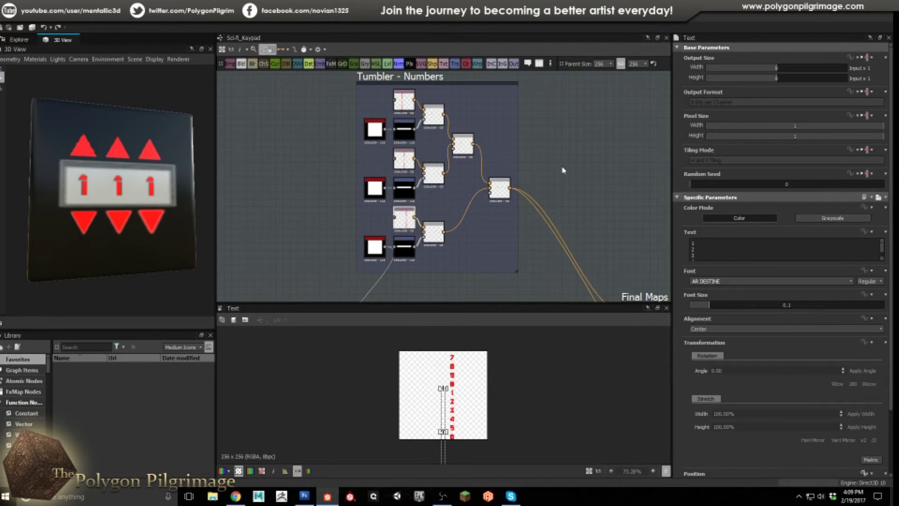
pyautogui.click(263, 104)
pyautogui.click(21, 17)
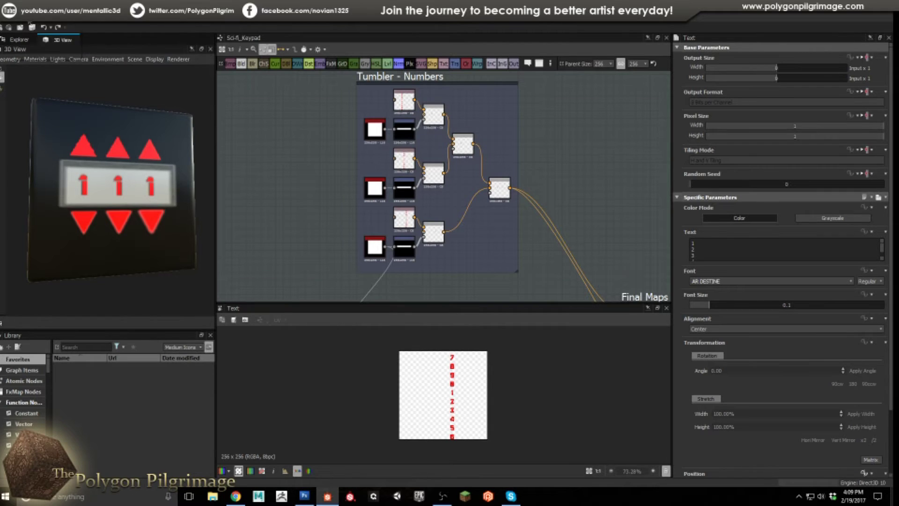
pyautogui.click(33, 53)
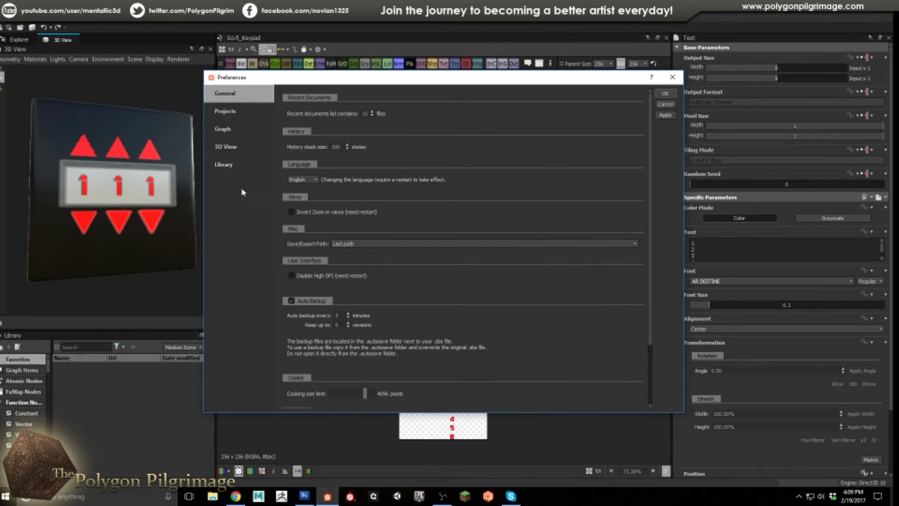
# Step: Set Projects Compatibility Mode to Substance Engine v5 and confirm
pyautogui.click(233, 113)
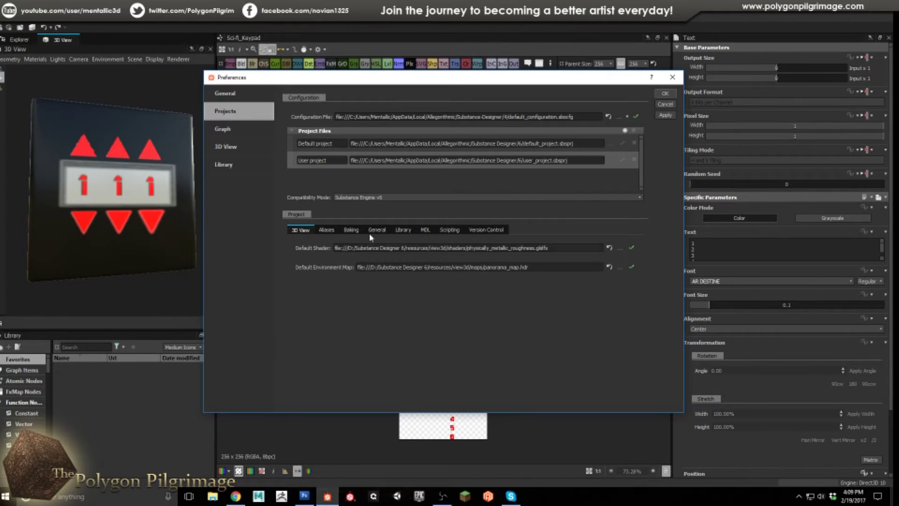
pyautogui.click(406, 200)
pyautogui.click(398, 211)
pyautogui.click(664, 93)
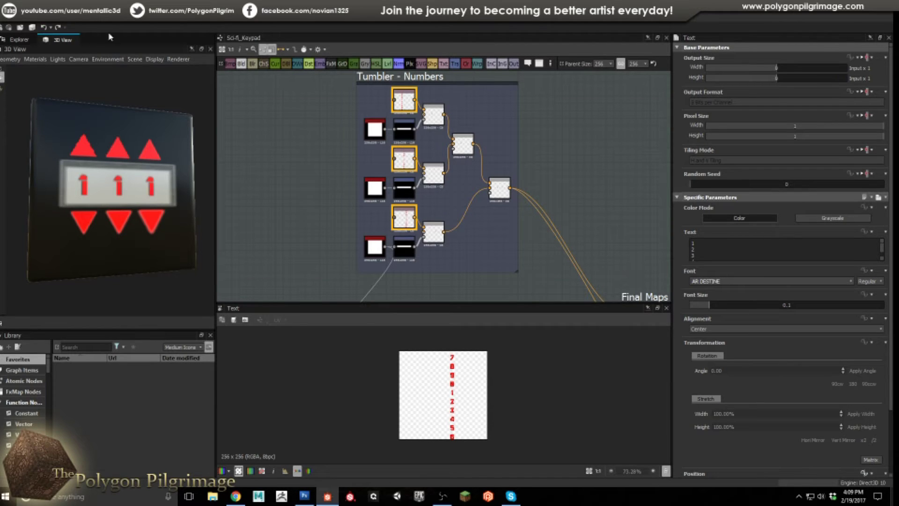
# Step: Reopen Preferences and set Compatibility Mode back to Substance Engine v6
pyautogui.click(29, 26)
pyautogui.click(47, 54)
pyautogui.click(229, 112)
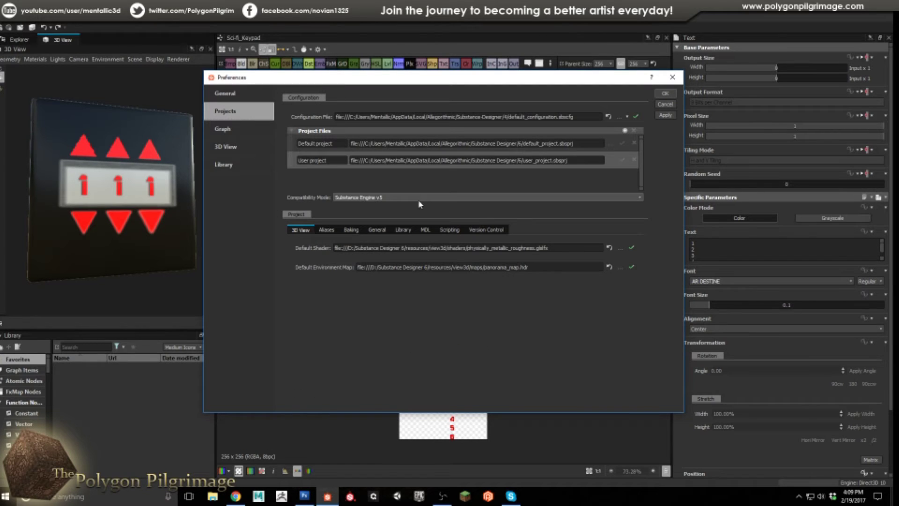
pyautogui.click(414, 196)
pyautogui.click(399, 215)
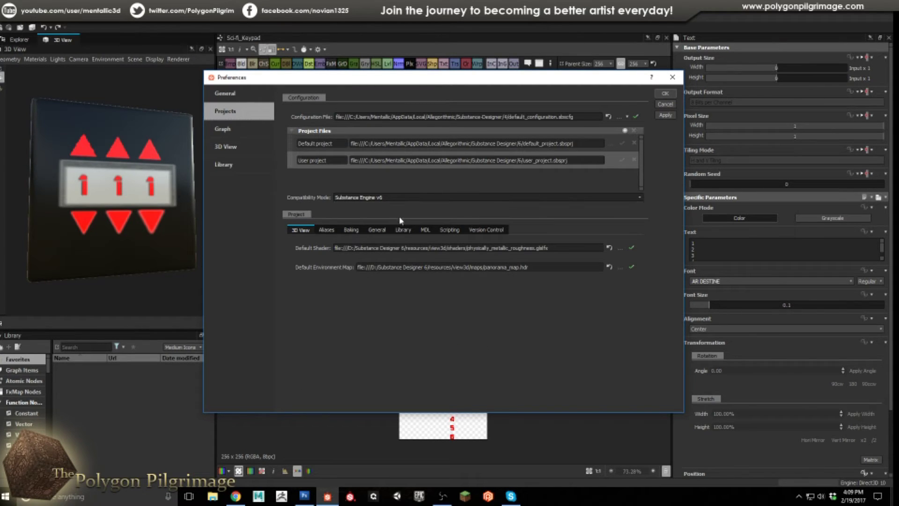
pyautogui.click(671, 93)
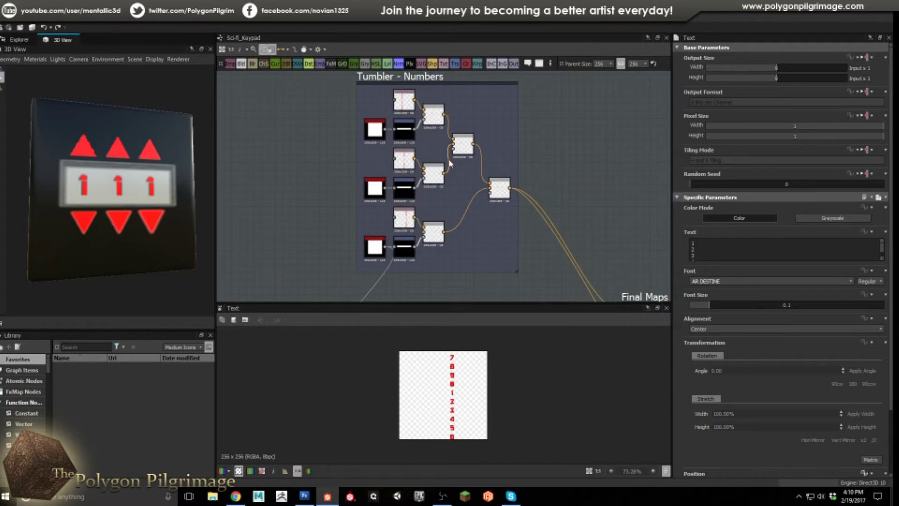
# Step: Show the Sci-fi_Keypad graph attributes and expand Digit1_pos's Float2 slider settings
pyautogui.moveTo(155, 209); pyautogui.dragTo(131, 206)
pyautogui.scroll(-3, 572, 198)
pyautogui.scroll(-5, 571, 198)
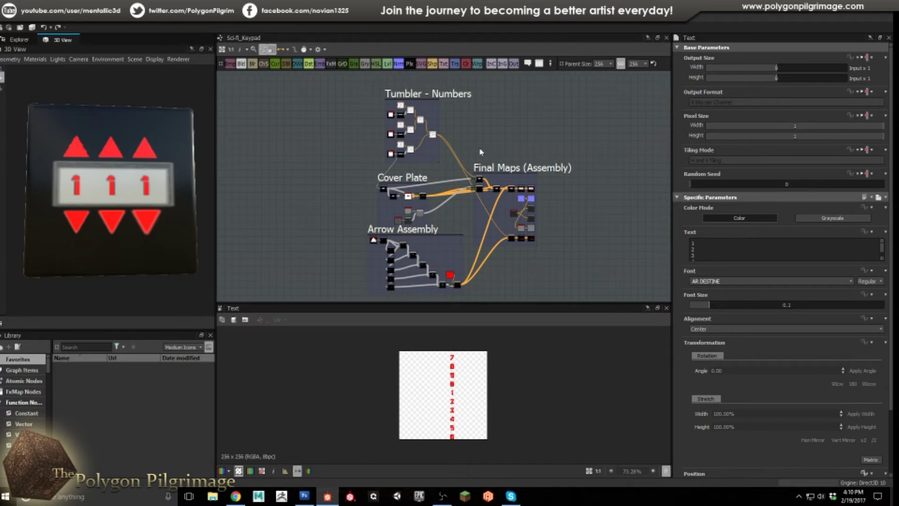
pyautogui.click(622, 201)
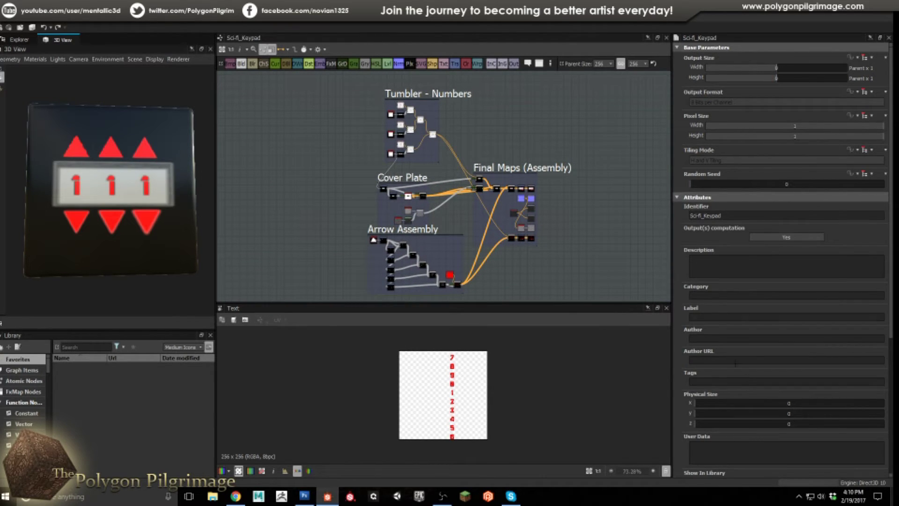
pyautogui.scroll(-6, 748, 365)
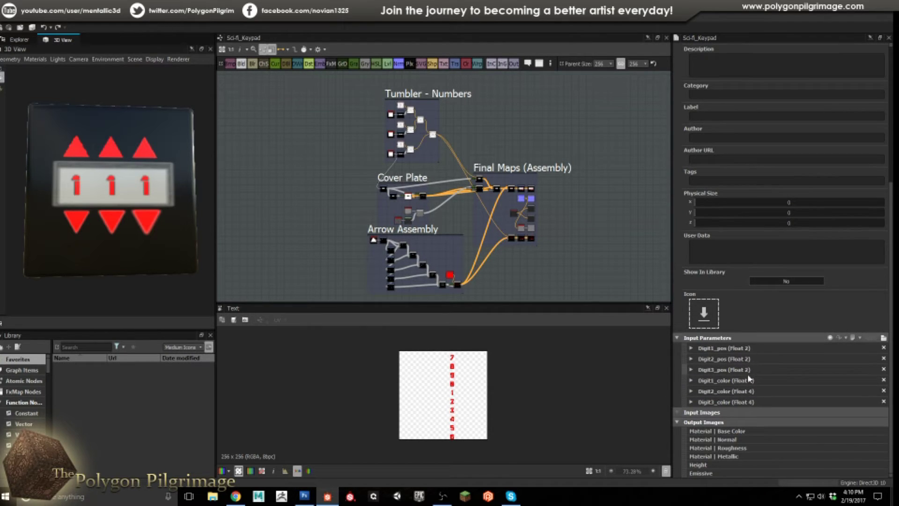
pyautogui.click(691, 348)
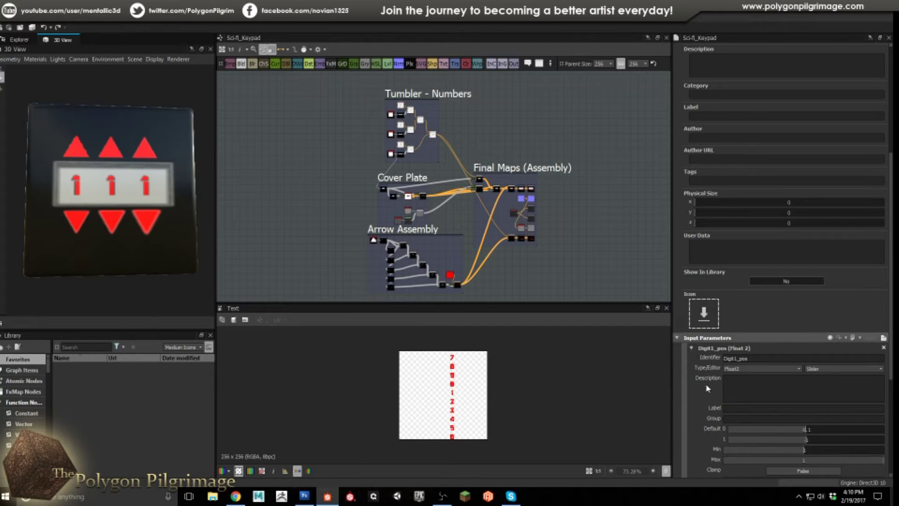
pyautogui.scroll(-2, 705, 392)
pyautogui.press('Return')
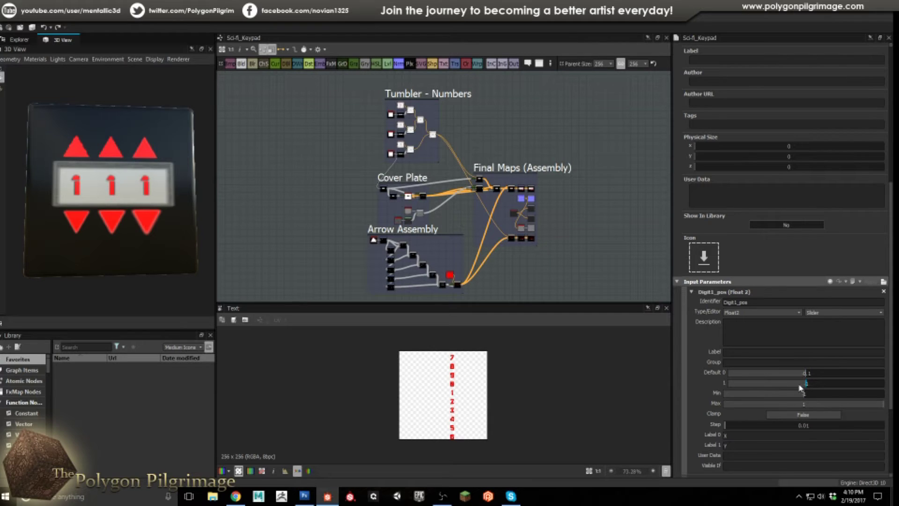
pyautogui.doubleClick(784, 384)
pyautogui.moveTo(805, 385)
pyautogui.mouseDown()
pyautogui.moveTo(781, 383)
pyautogui.moveTo(807, 383)
pyautogui.mouseUp()
pyautogui.moveTo(805, 384); pyautogui.dragTo(803, 387)
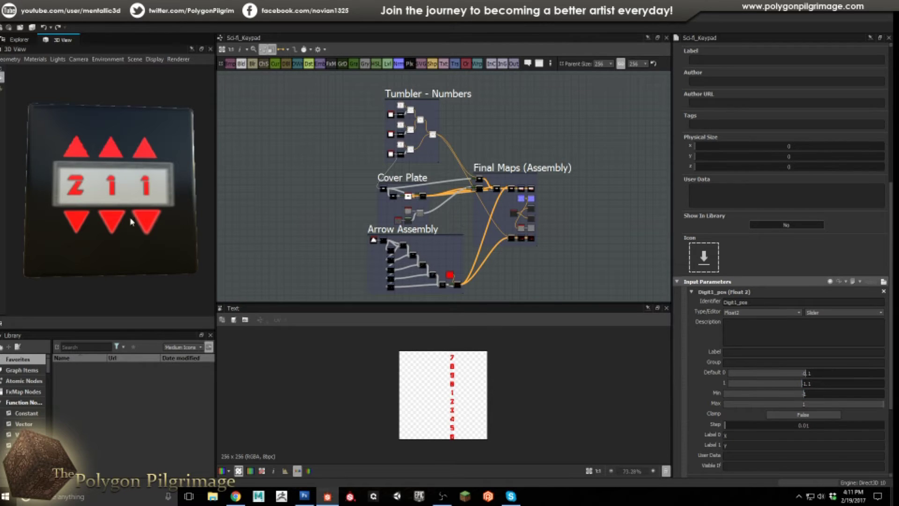
pyautogui.moveTo(802, 386); pyautogui.dragTo(786, 387)
pyautogui.click(804, 385)
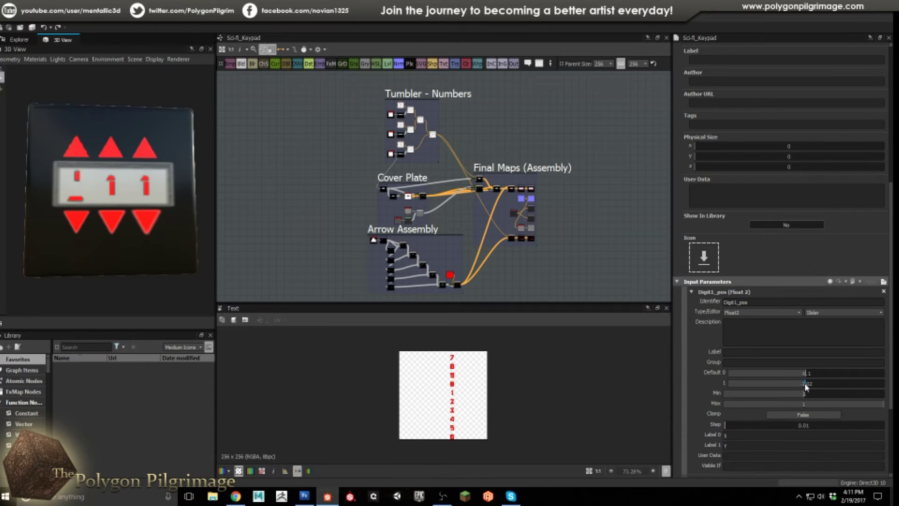
pyautogui.click(805, 384)
pyautogui.click(805, 384)
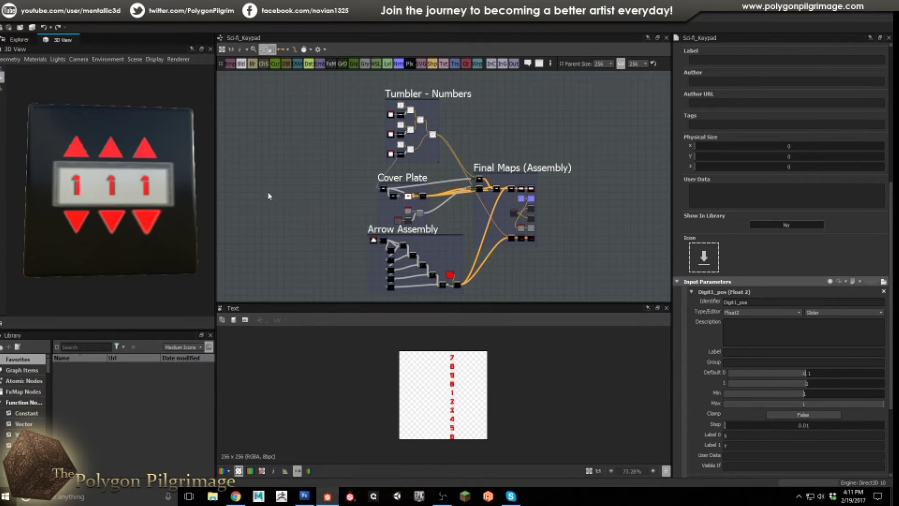
# Step: Swap Digit1_pos for Digit3_pos settings, test its Default slider, and zoom to Tumbler - Numbers
pyautogui.click(691, 291)
pyautogui.click(691, 369)
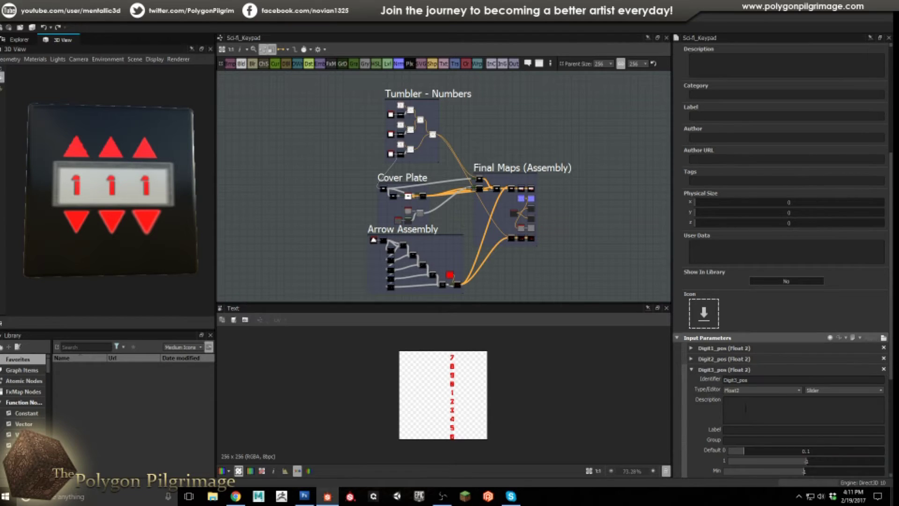
pyautogui.scroll(-2, 767, 426)
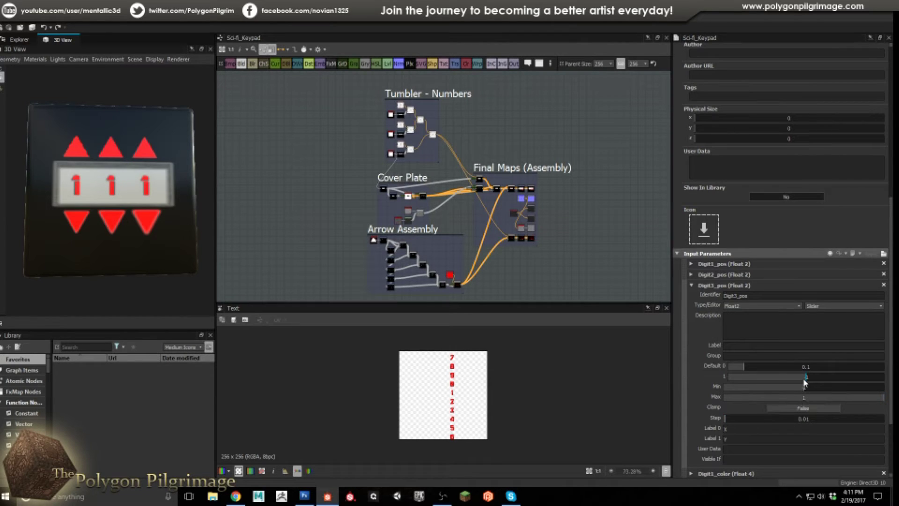
pyautogui.moveTo(805, 379)
pyautogui.mouseDown()
pyautogui.moveTo(790, 375)
pyautogui.moveTo(806, 379)
pyautogui.mouseUp()
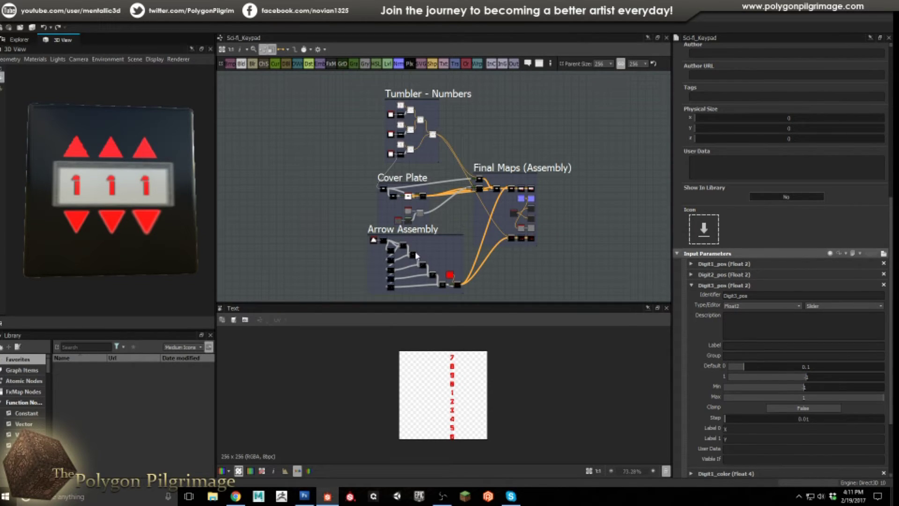
pyautogui.moveTo(464, 132); pyautogui.dragTo(461, 187, button='middle')
pyautogui.scroll(4, 400, 185)
pyautogui.scroll(2, 401, 185)
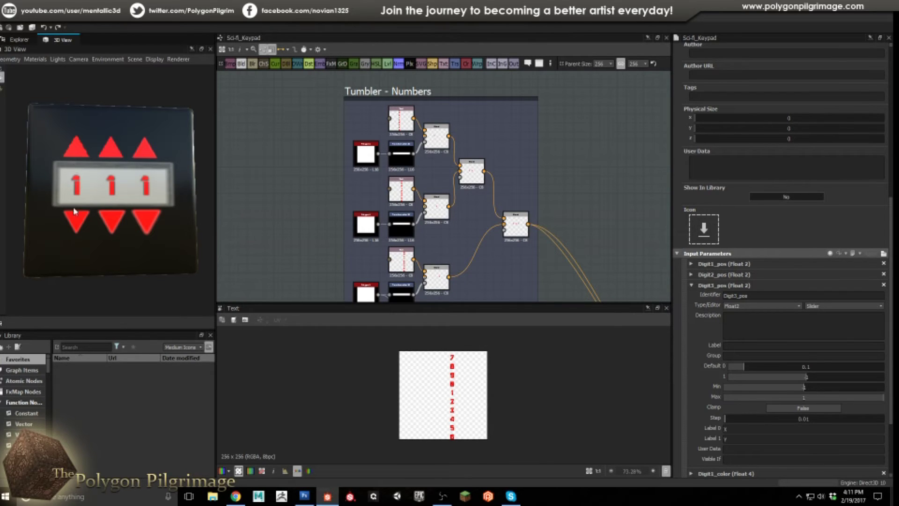
# Step: Compare the Polygon_1 and Transformation 2D node outputs
pyautogui.scroll(2, 366, 160)
pyautogui.click(368, 161)
pyautogui.click(417, 154)
pyautogui.click(373, 157)
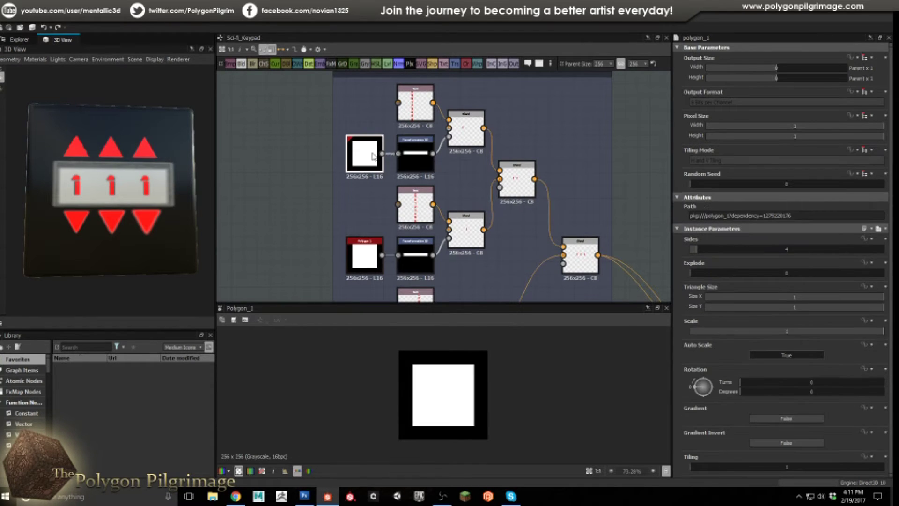
pyautogui.click(416, 154)
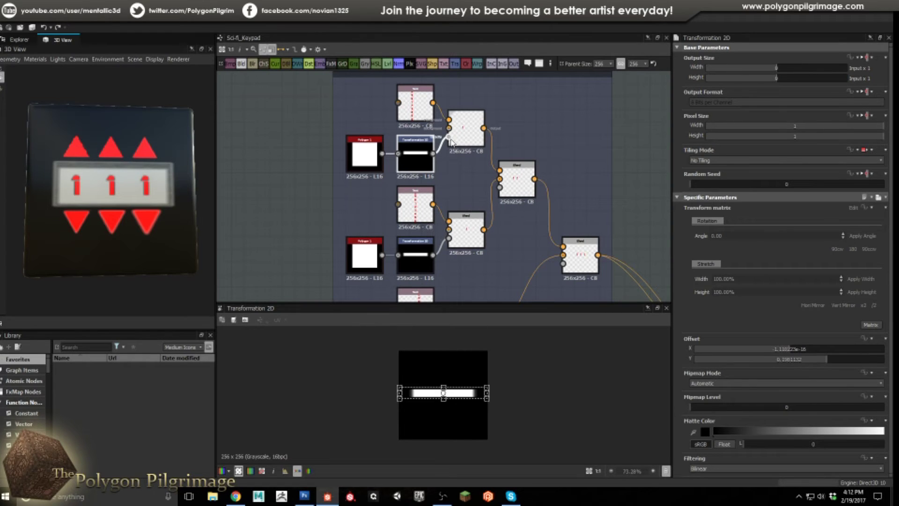
# Step: Review the top Text node's parameters: stacked digits, AR DESTINE font, size 0.1, centered
pyautogui.scroll(3, 382, 105)
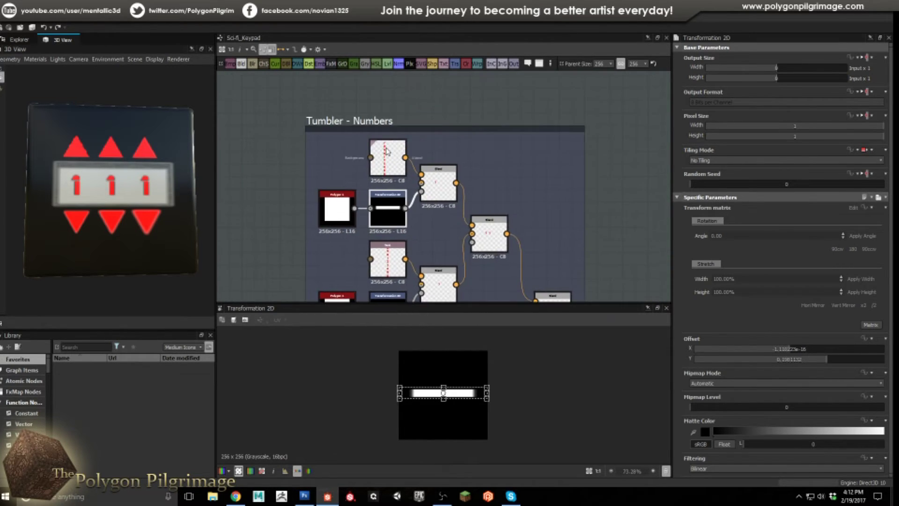
pyautogui.doubleClick(384, 167)
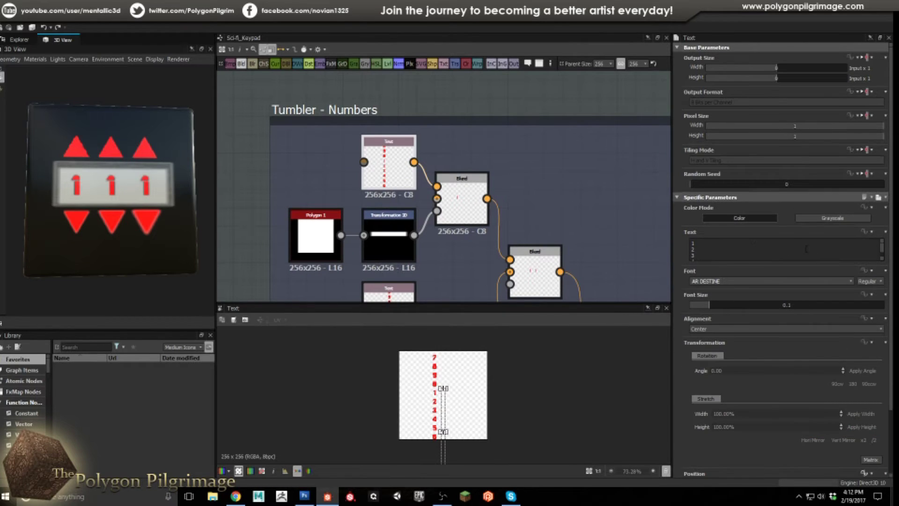
pyautogui.moveTo(884, 249); pyautogui.dragTo(884, 249)
pyautogui.scroll(-3, 674, 347)
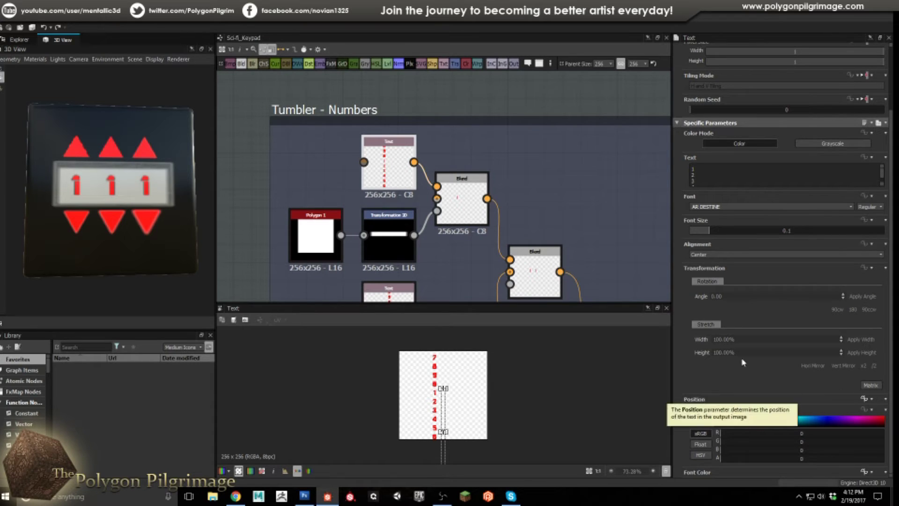
pyautogui.scroll(-2, 526, 197)
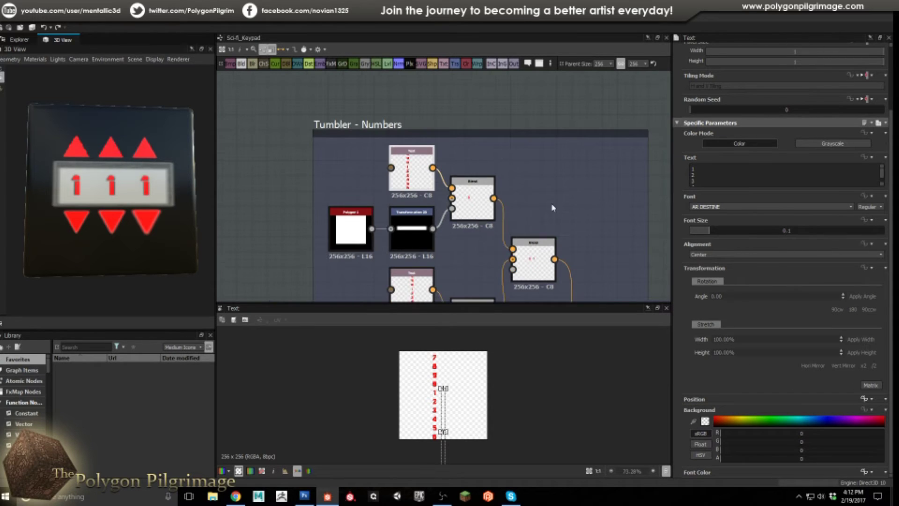
pyautogui.moveTo(551, 202); pyautogui.dragTo(544, 151, button='middle')
# Step: Preview the first Blend node's result in the tumbler chain
pyautogui.doubleClick(471, 153)
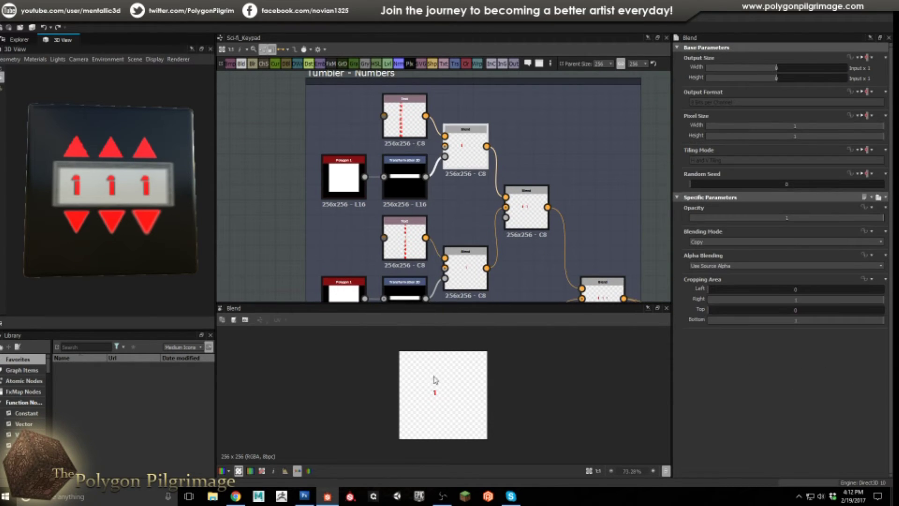
pyautogui.scroll(5, 436, 398)
pyautogui.scroll(-5, 436, 398)
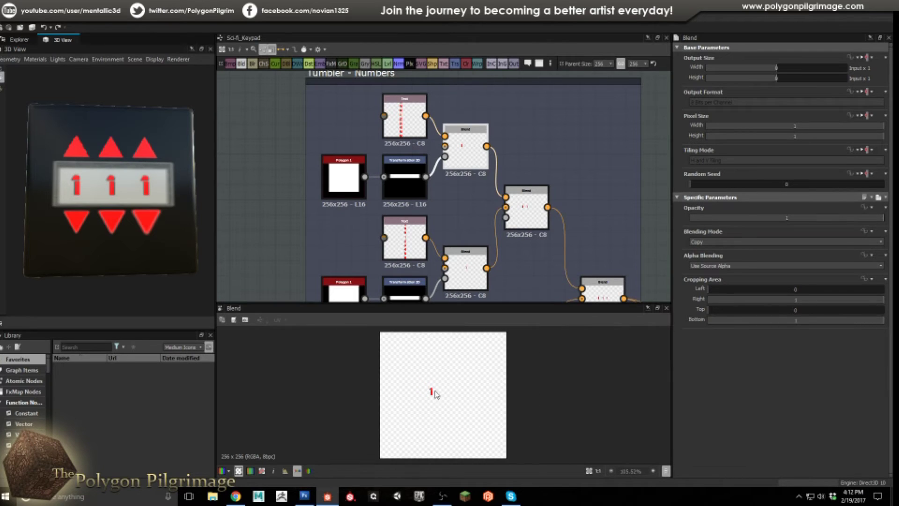
pyautogui.moveTo(567, 187); pyautogui.dragTo(557, 141, button='middle')
pyautogui.scroll(-1, 557, 142)
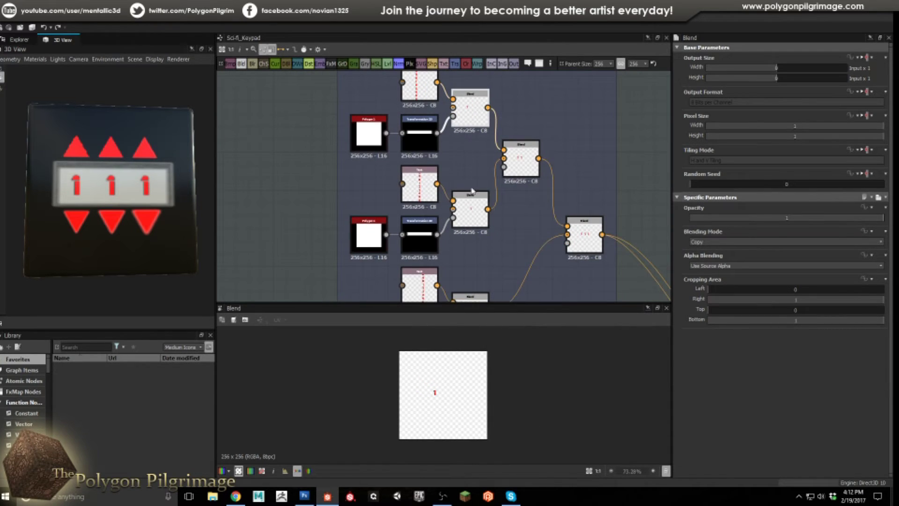
# Step: Open the lower Text node and look over its parameters
pyautogui.doubleClick(424, 187)
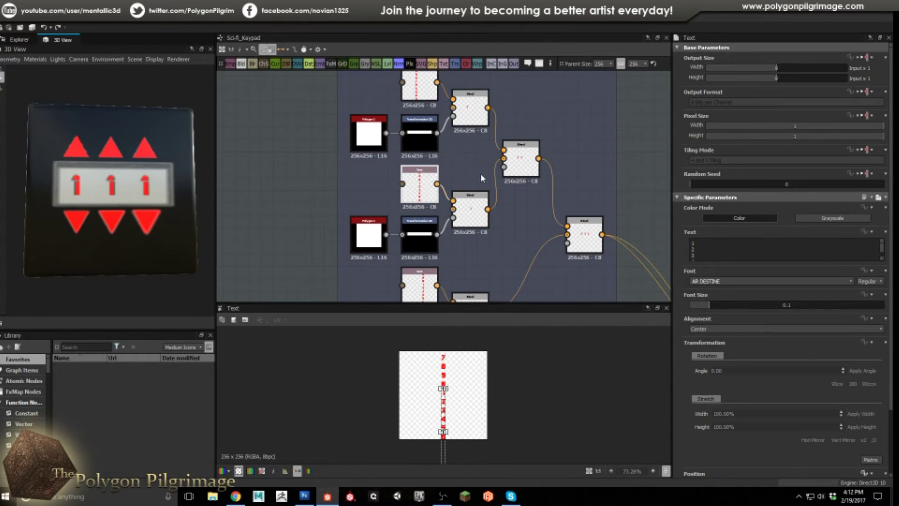
pyautogui.moveTo(463, 171); pyautogui.dragTo(460, 197, button='middle')
pyautogui.scroll(-3, 682, 347)
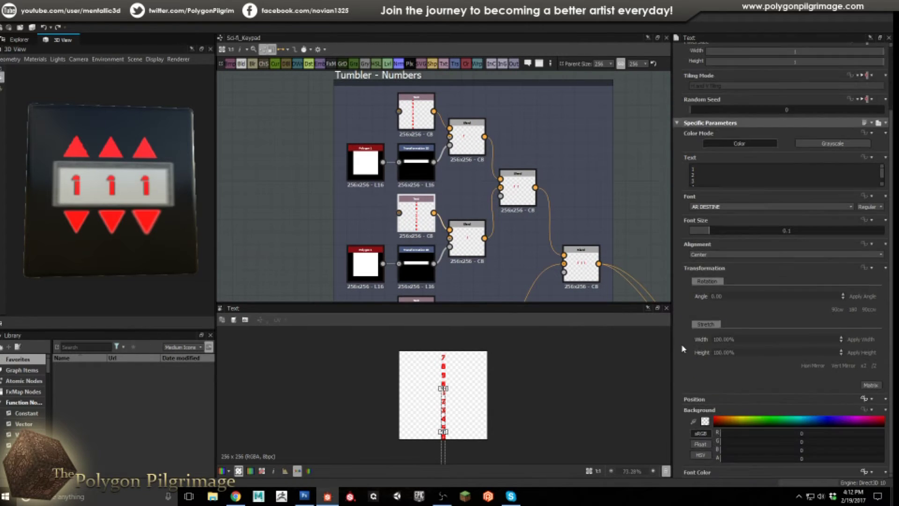
pyautogui.scroll(3, 682, 347)
pyautogui.scroll(-3, 682, 348)
pyautogui.scroll(2, 746, 274)
pyautogui.scroll(-1, 473, 148)
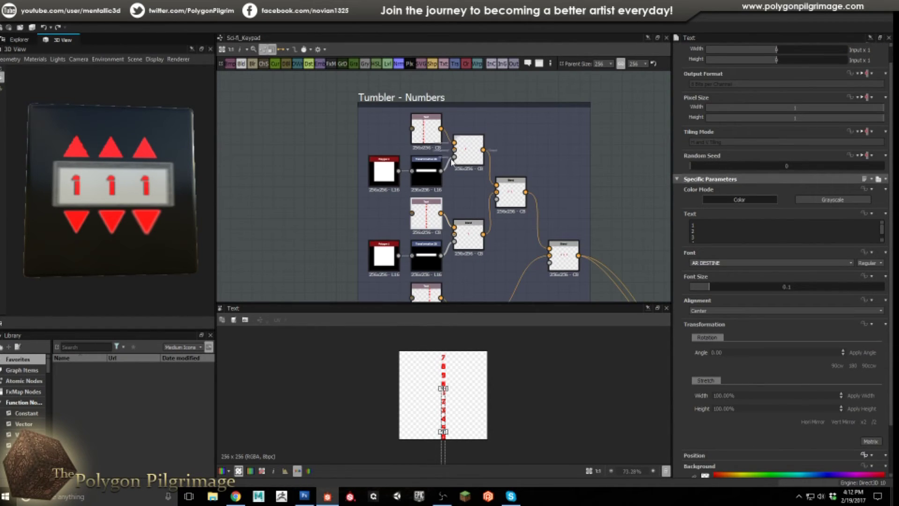
# Step: View the digit strips of the first, second and third Text nodes
pyautogui.moveTo(521, 246); pyautogui.dragTo(505, 224, button='middle')
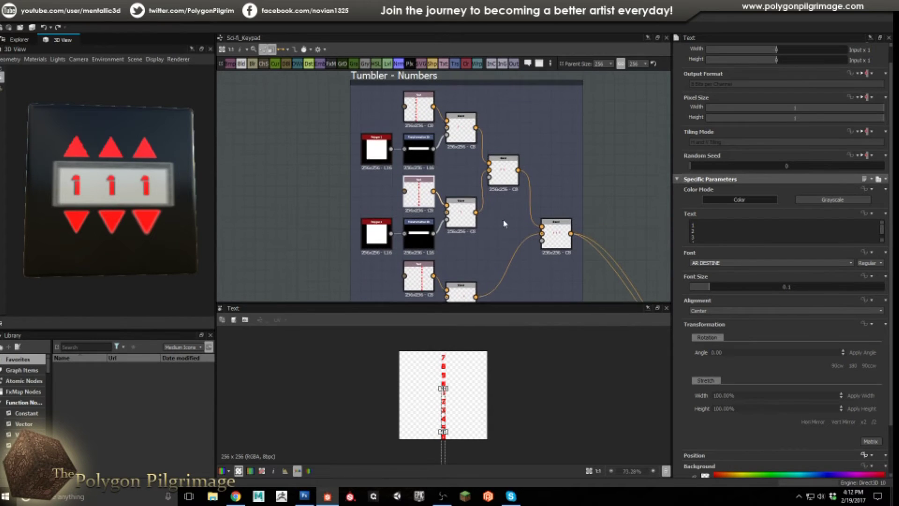
pyautogui.doubleClick(422, 107)
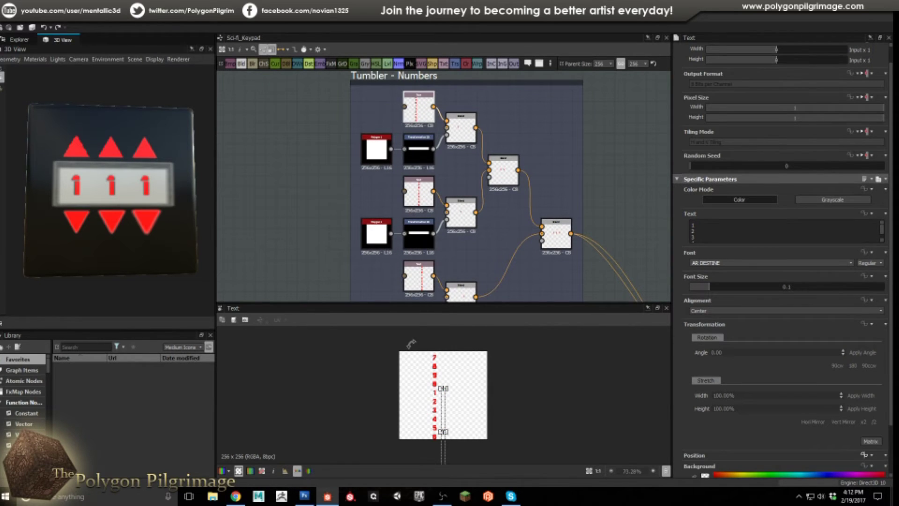
pyautogui.doubleClick(420, 202)
pyautogui.doubleClick(418, 279)
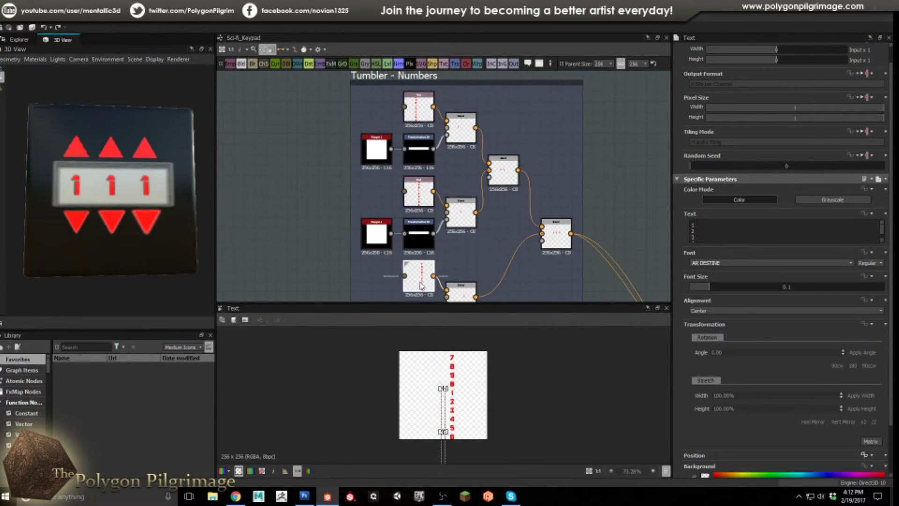
pyautogui.moveTo(484, 260); pyautogui.dragTo(505, 197, button='middle')
# Step: Open the lower Polygon_1 node's parameters
pyautogui.doubleClick(380, 182)
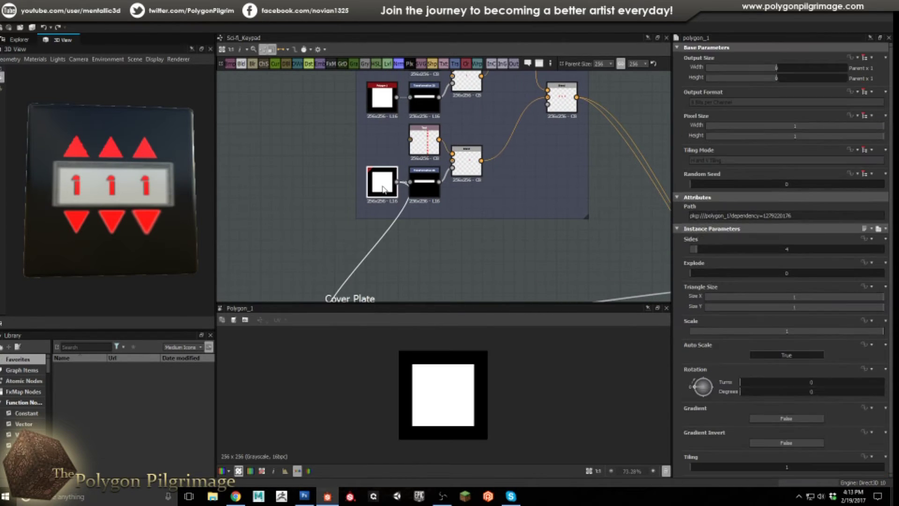
pyautogui.scroll(-2, 542, 212)
pyautogui.scroll(3, 457, 207)
pyautogui.moveTo(355, 89); pyautogui.dragTo(409, 127, button='middle')
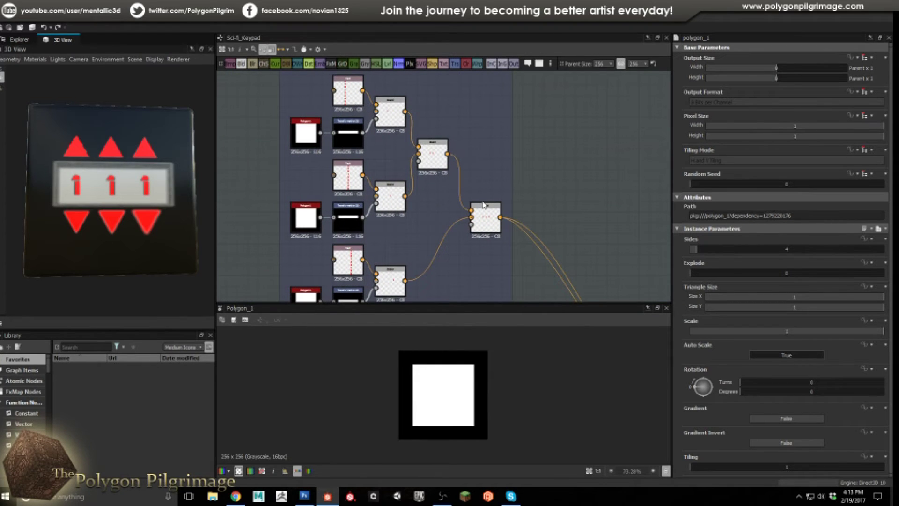
# Step: Preview each Blend in the chain, ending on the Add (Linear Dodge) Blend showing '1 1 1'
pyautogui.doubleClick(427, 161)
pyautogui.doubleClick(399, 205)
pyautogui.doubleClick(431, 157)
pyautogui.moveTo(435, 198); pyautogui.dragTo(429, 139, button='middle')
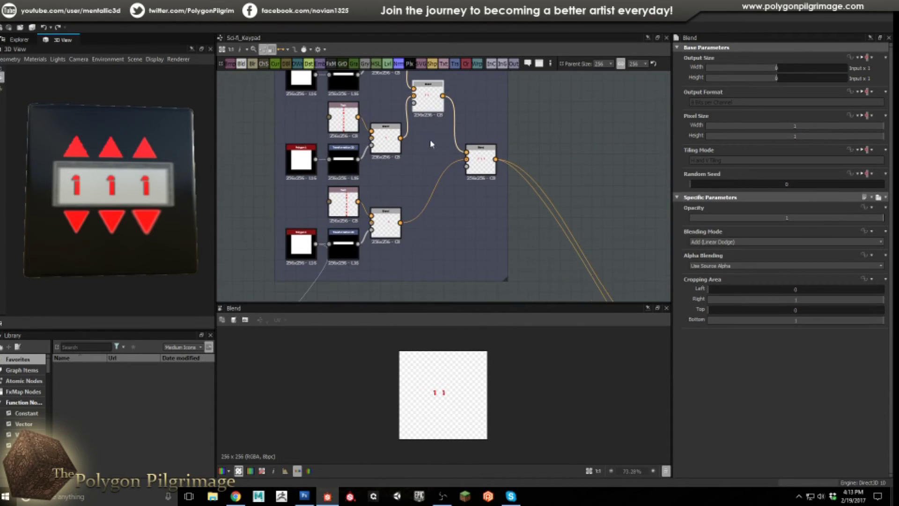
pyautogui.doubleClick(477, 164)
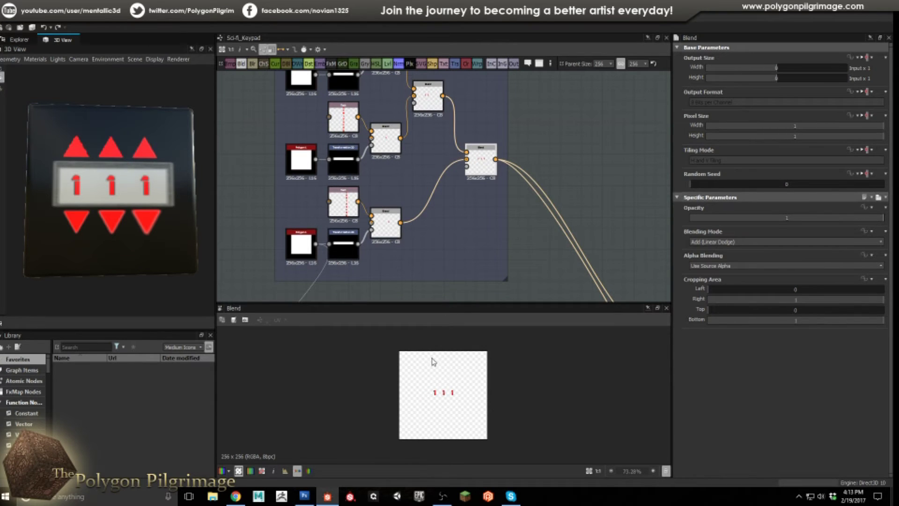
pyautogui.scroll(4, 433, 412)
pyautogui.scroll(-5, 447, 398)
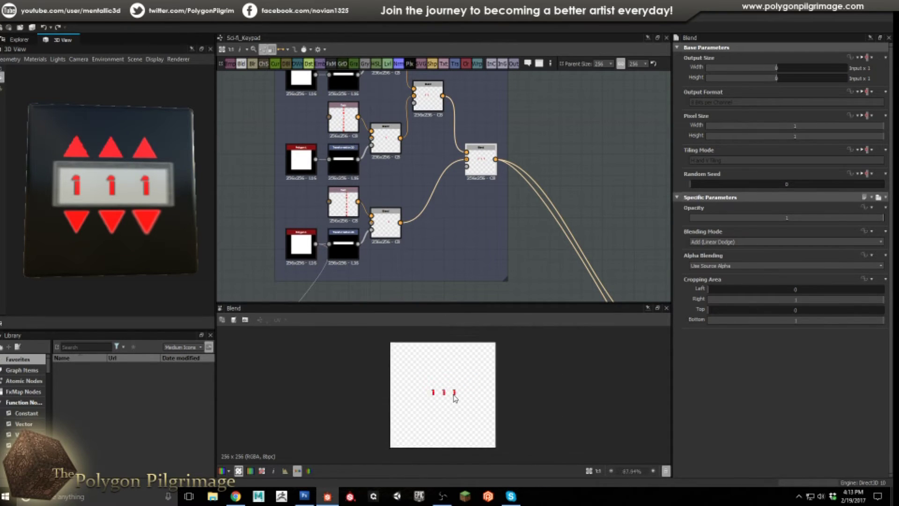
pyautogui.scroll(-3, 452, 184)
# Step: Preview the blended digit display output and its Transformation 2D node
pyautogui.moveTo(452, 184); pyautogui.dragTo(458, 137, button='middle')
pyautogui.scroll(-1, 465, 147)
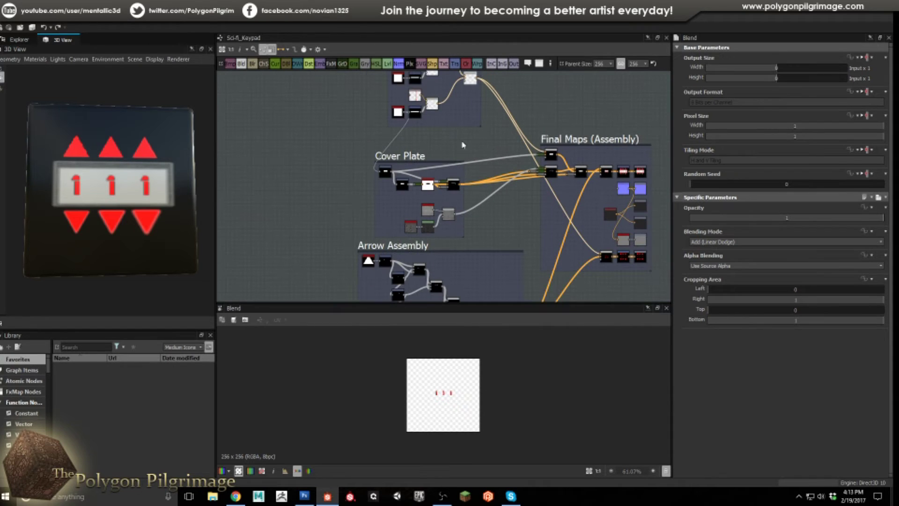
pyautogui.scroll(3, 395, 164)
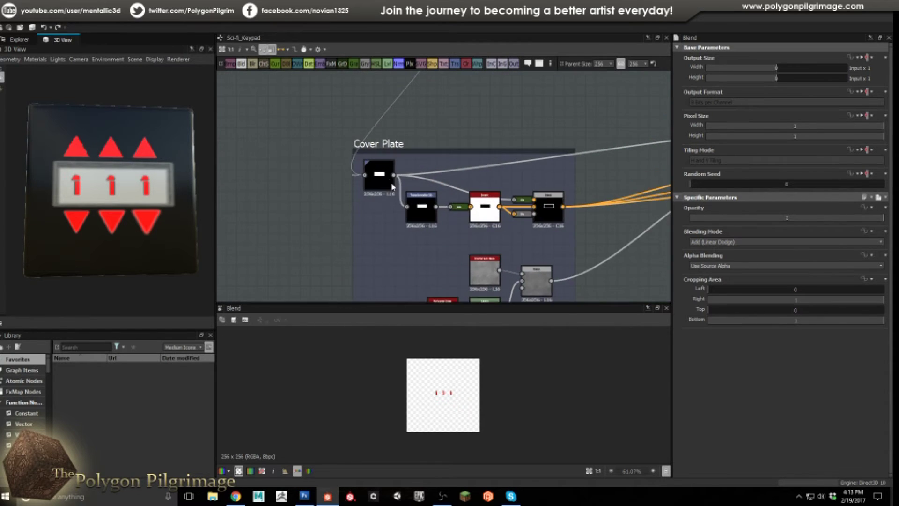
pyautogui.scroll(-2, 418, 151)
pyautogui.moveTo(427, 137); pyautogui.dragTo(417, 175, button='middle')
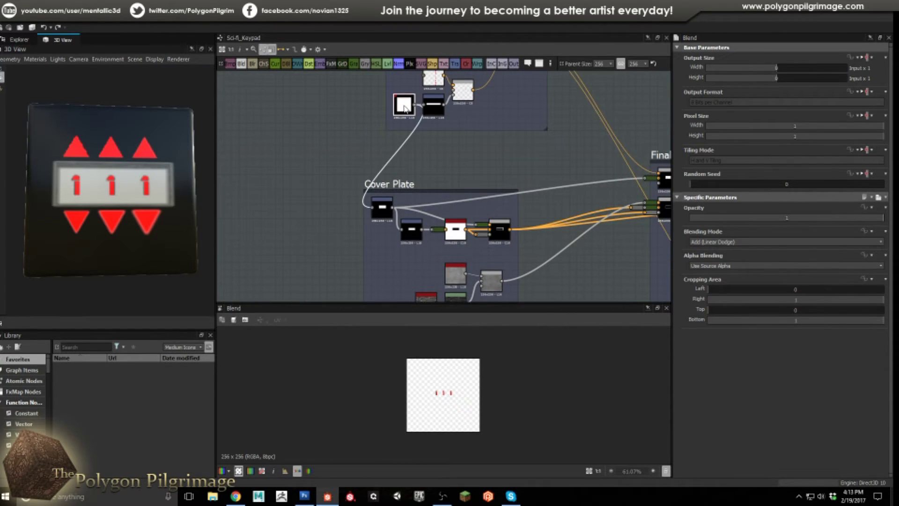
pyautogui.doubleClick(381, 204)
pyautogui.doubleClick(412, 229)
pyautogui.scroll(5, 449, 172)
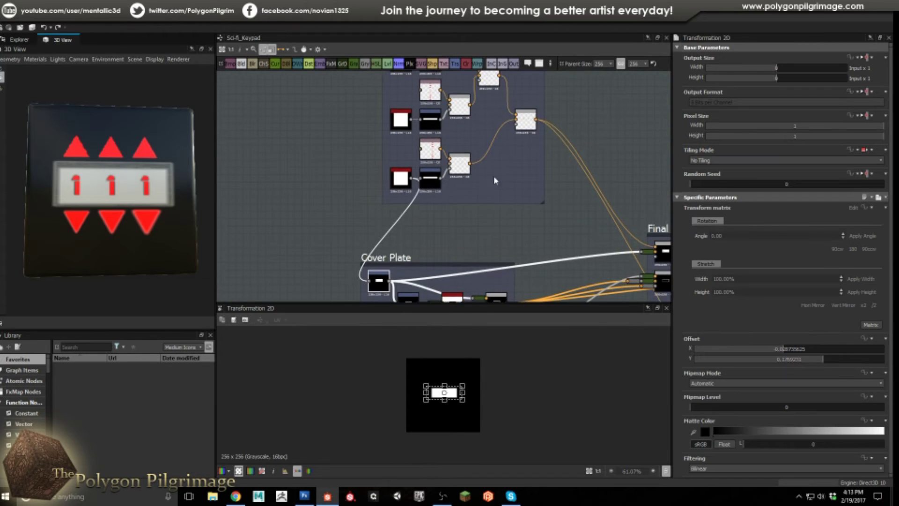
pyautogui.scroll(-4, 451, 188)
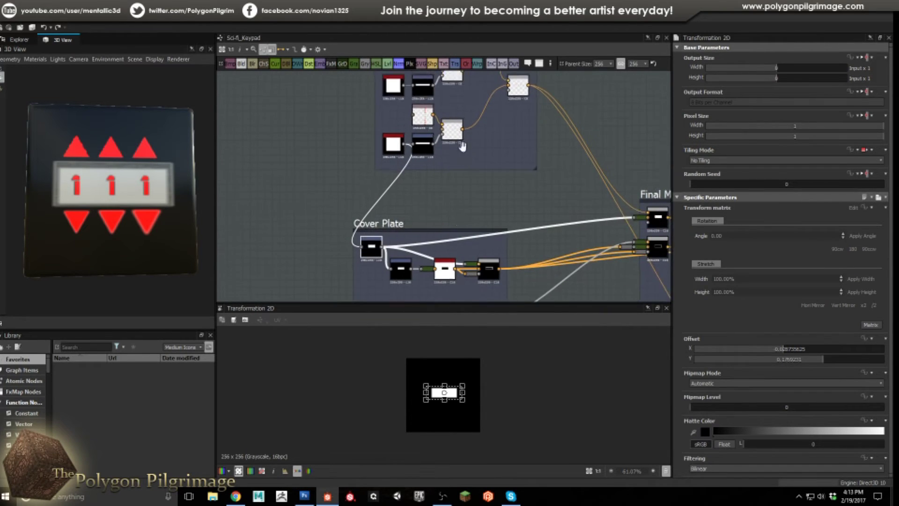
# Step: Preview the Cover Plate's Transformation 2D, Invert and Copy Blend rectangular outline
pyautogui.moveTo(450, 188)
pyautogui.mouseDown(button='middle')
pyautogui.moveTo(478, 201)
pyautogui.moveTo(466, 251)
pyautogui.moveTo(460, 177)
pyautogui.mouseUp(button='middle')
pyautogui.scroll(2, 412, 169)
pyautogui.scroll(1, 412, 169)
pyautogui.click(393, 209)
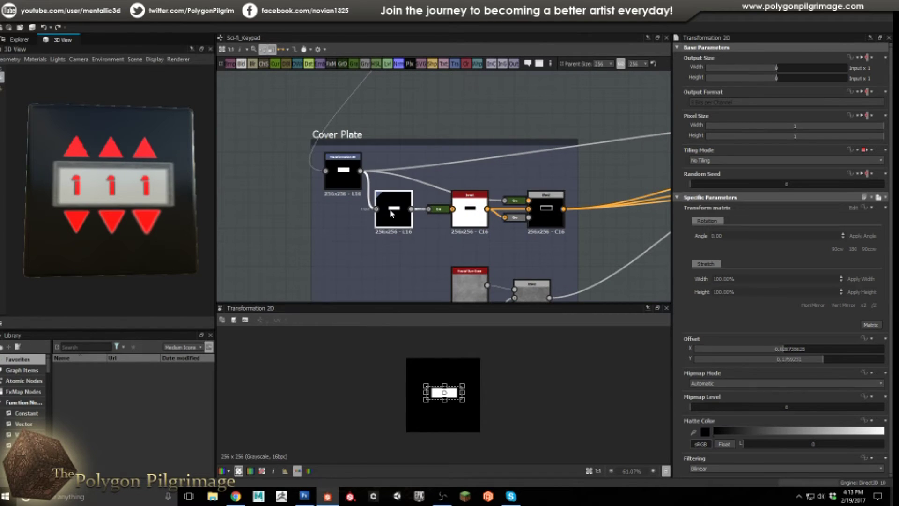
pyautogui.click(470, 223)
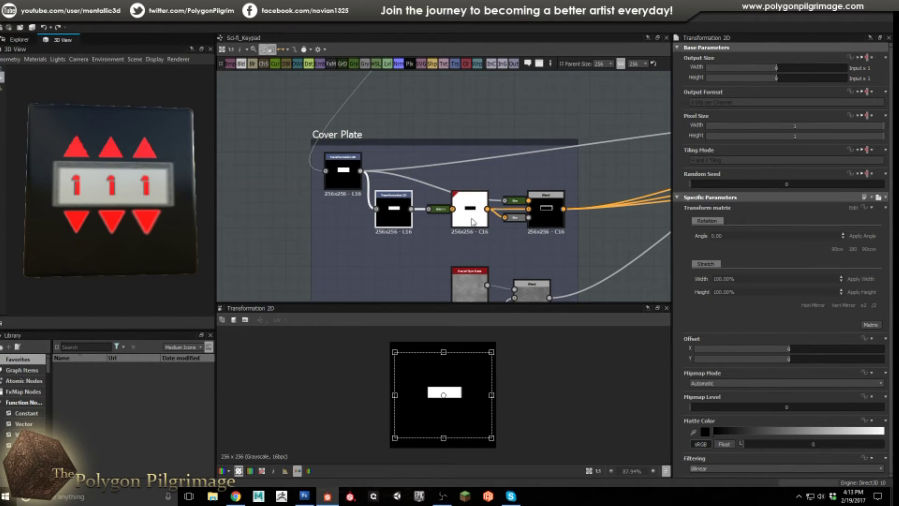
pyautogui.click(542, 220)
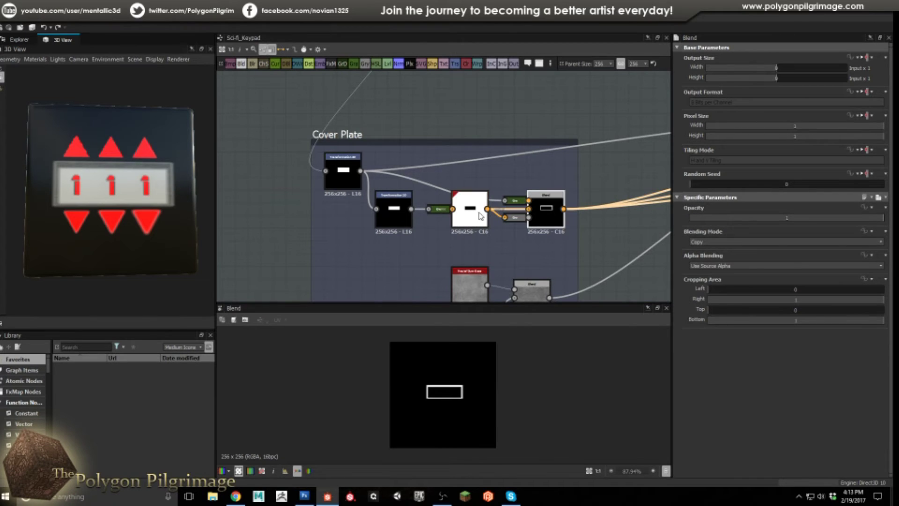
pyautogui.scroll(5, 451, 391)
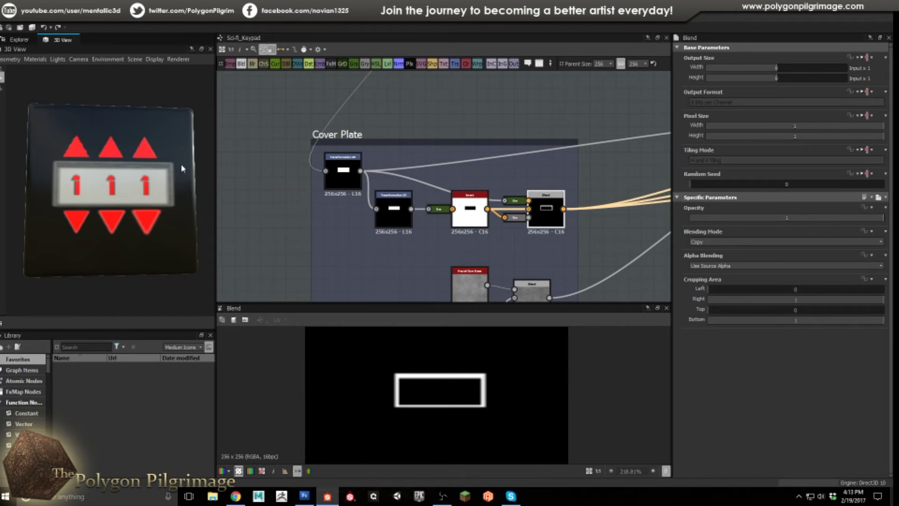
pyautogui.scroll(-5, 440, 185)
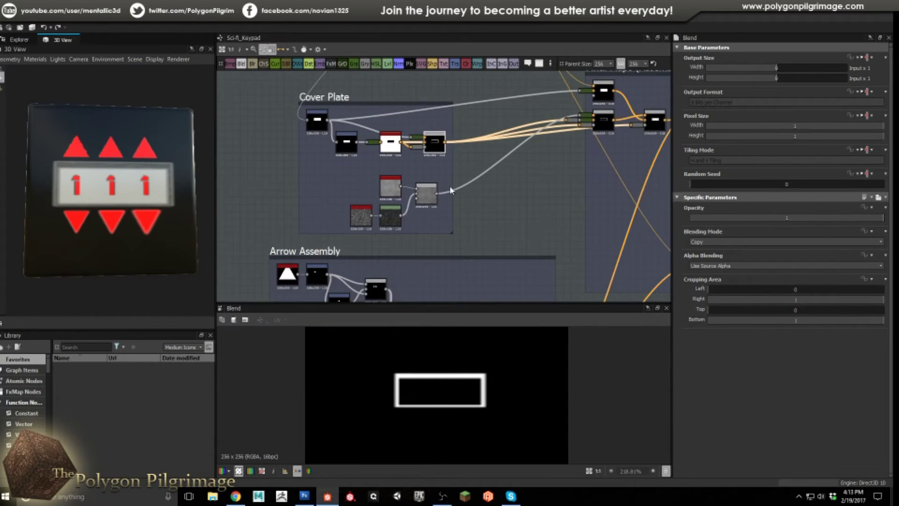
pyautogui.scroll(3, 434, 185)
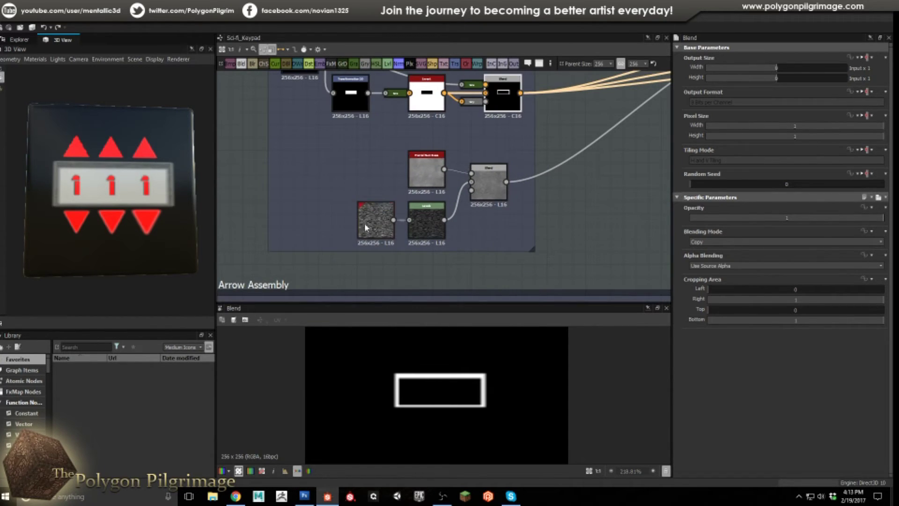
# Step: Check the Horizontal Lines output and the Max (Lighter) Blend at opacity 0.74
pyautogui.doubleClick(483, 191)
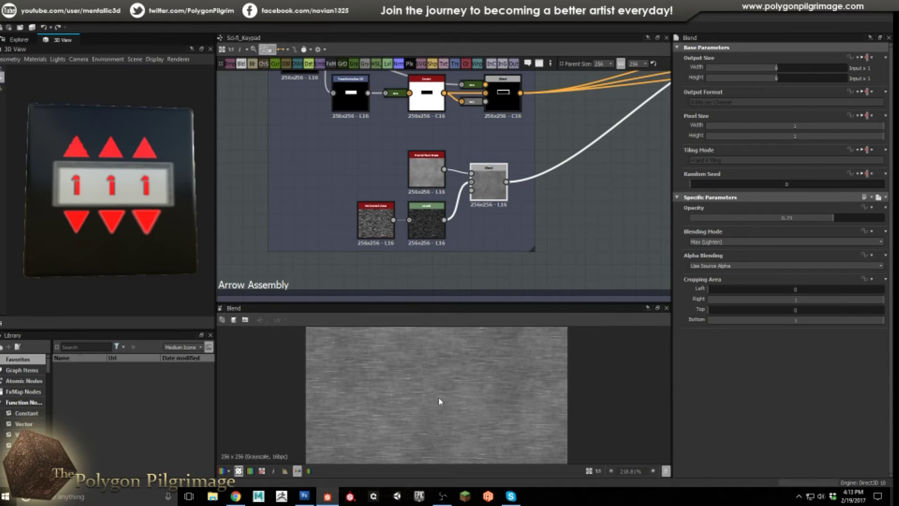
pyautogui.doubleClick(385, 224)
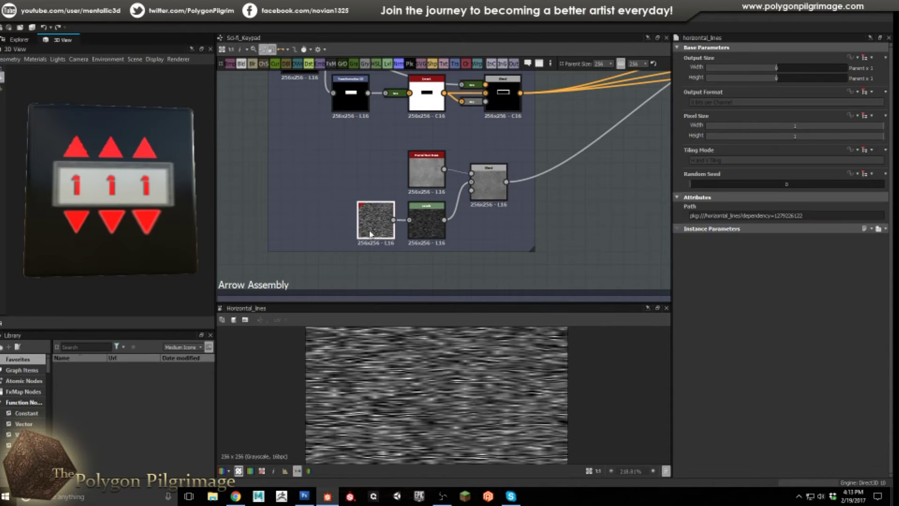
pyautogui.scroll(3, 382, 225)
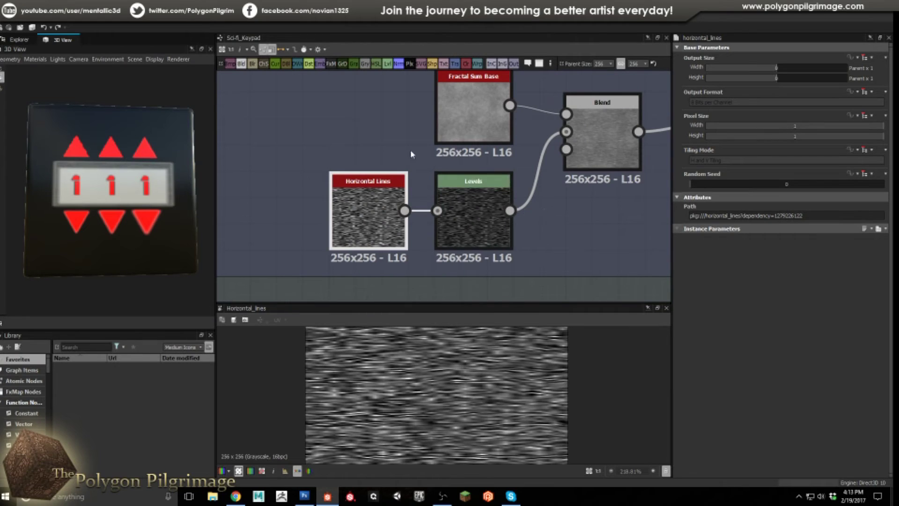
pyautogui.moveTo(415, 156); pyautogui.dragTo(426, 185, button='middle')
pyautogui.moveTo(420, 142); pyautogui.dragTo(325, 177, button='middle')
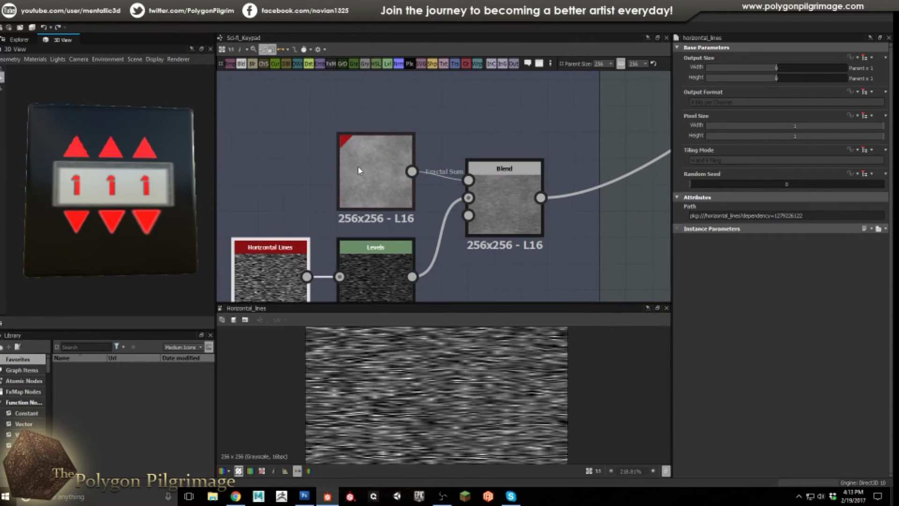
pyautogui.doubleClick(506, 201)
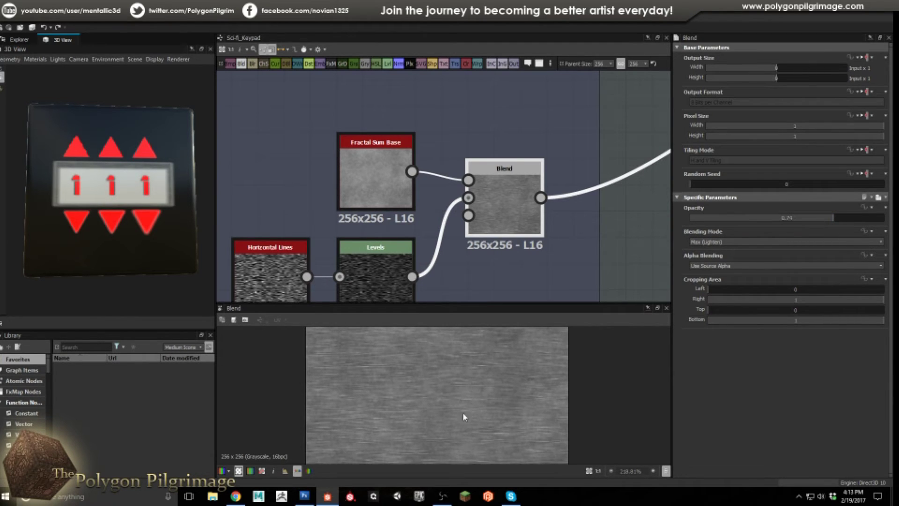
pyautogui.scroll(-4, 478, 390)
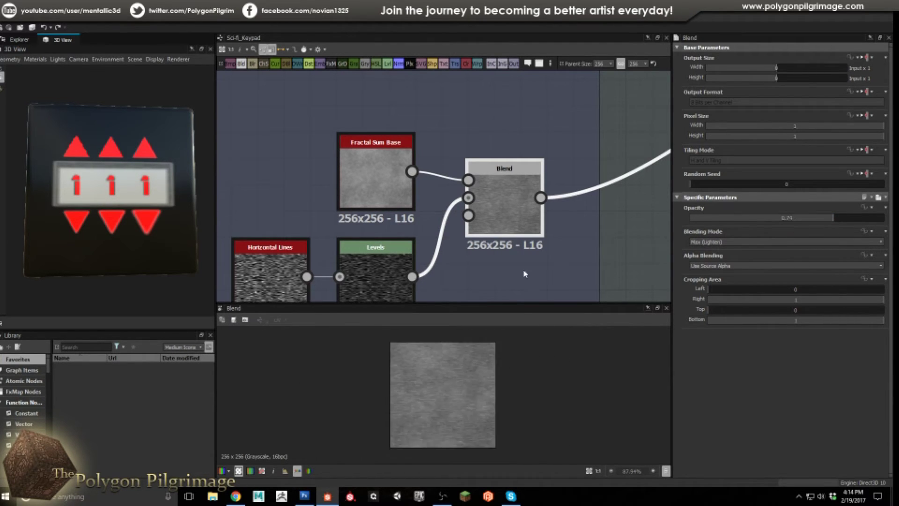
pyautogui.scroll(-5, 411, 219)
pyautogui.scroll(6, 504, 213)
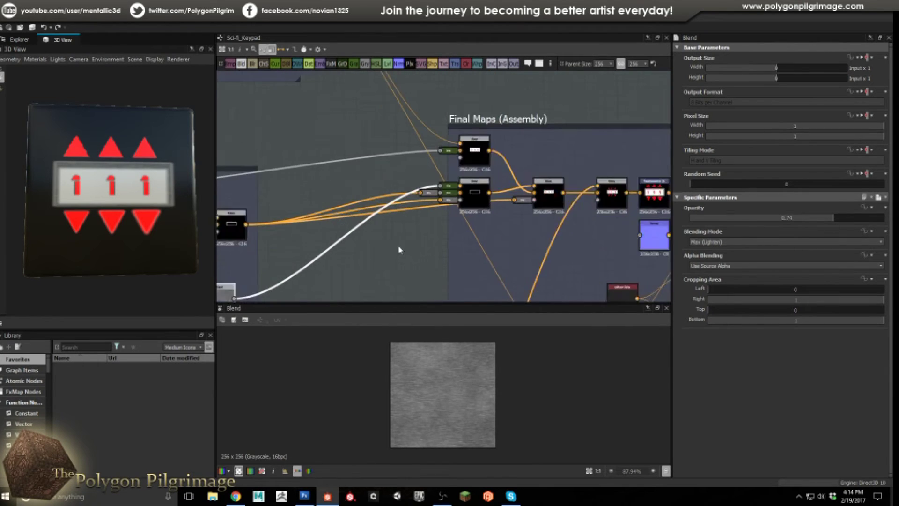
# Step: Preview the frame outline Blend and the white '1 1 1' digit plate output
pyautogui.doubleClick(494, 192)
pyautogui.scroll(3, 453, 390)
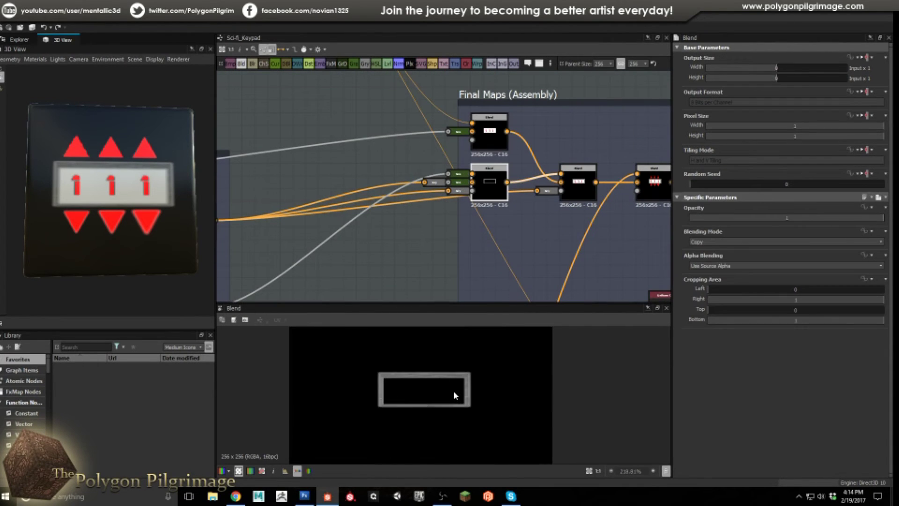
pyautogui.scroll(-1, 453, 390)
pyautogui.scroll(-2, 381, 181)
pyautogui.moveTo(381, 180); pyautogui.dragTo(448, 225, button='middle')
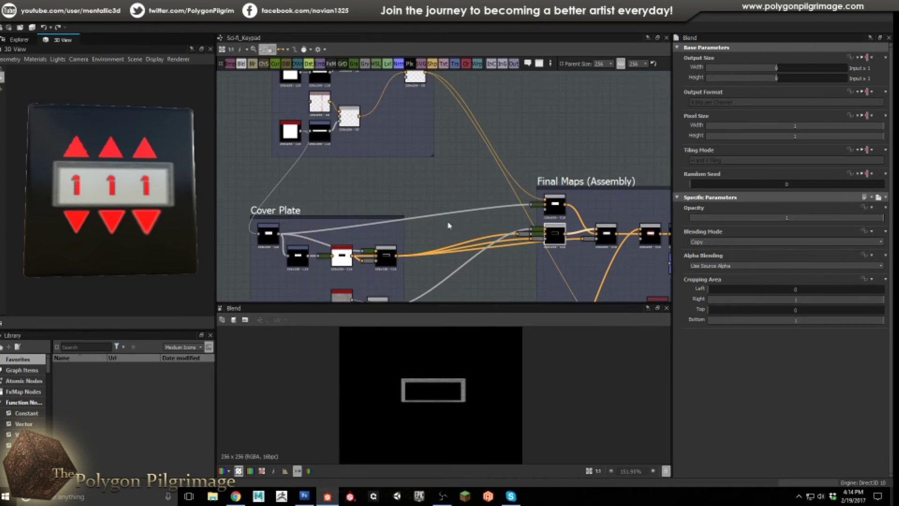
pyautogui.doubleClick(555, 208)
pyautogui.click(267, 234)
# Step: Preview Final Maps Blends up to the Add (Linear Dodge) one adding red arrows
pyautogui.click(552, 209)
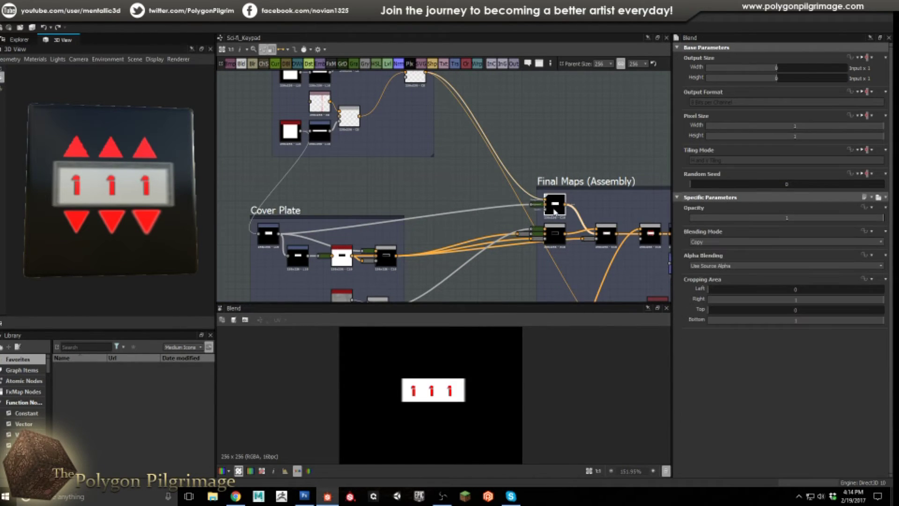
pyautogui.scroll(2, 592, 210)
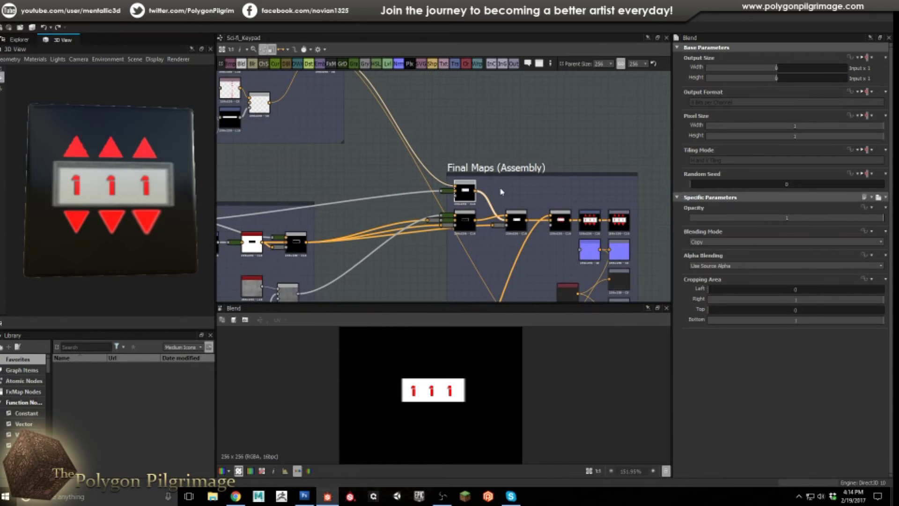
pyautogui.click(521, 227)
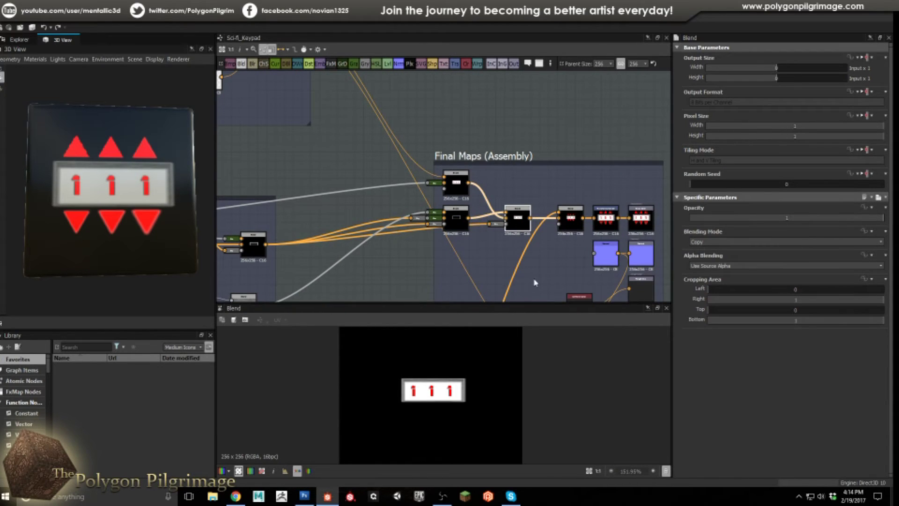
pyautogui.click(570, 228)
pyautogui.scroll(-3, 517, 259)
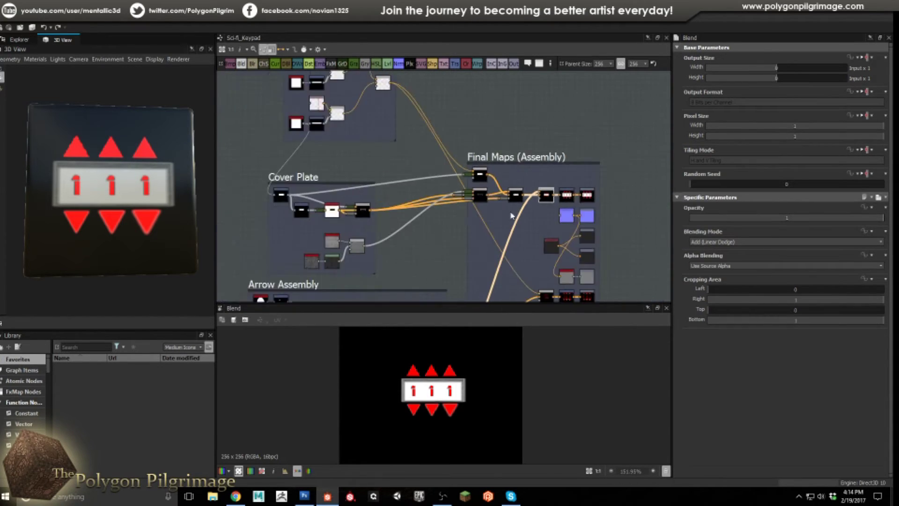
pyautogui.scroll(1, 422, 221)
pyautogui.moveTo(421, 220); pyautogui.dragTo(468, 167, button='middle')
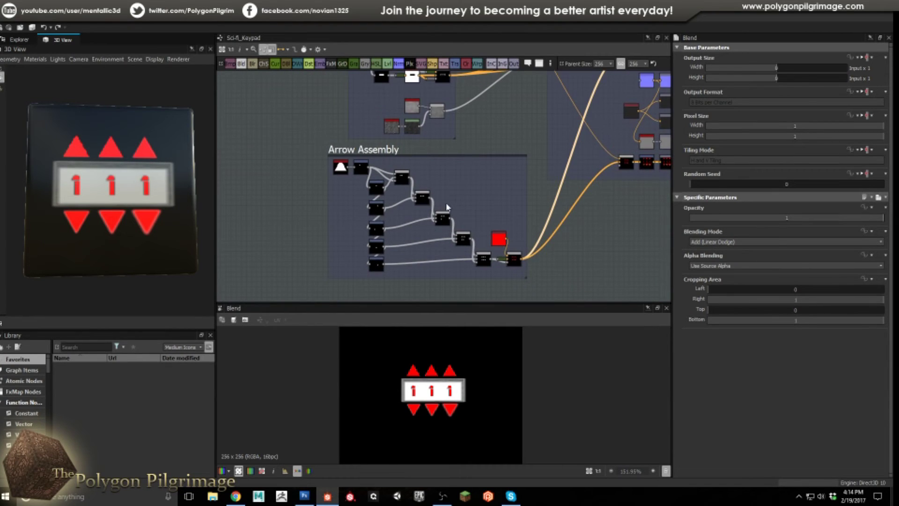
pyautogui.scroll(1, 287, 204)
pyautogui.moveTo(134, 217); pyautogui.dragTo(117, 204)
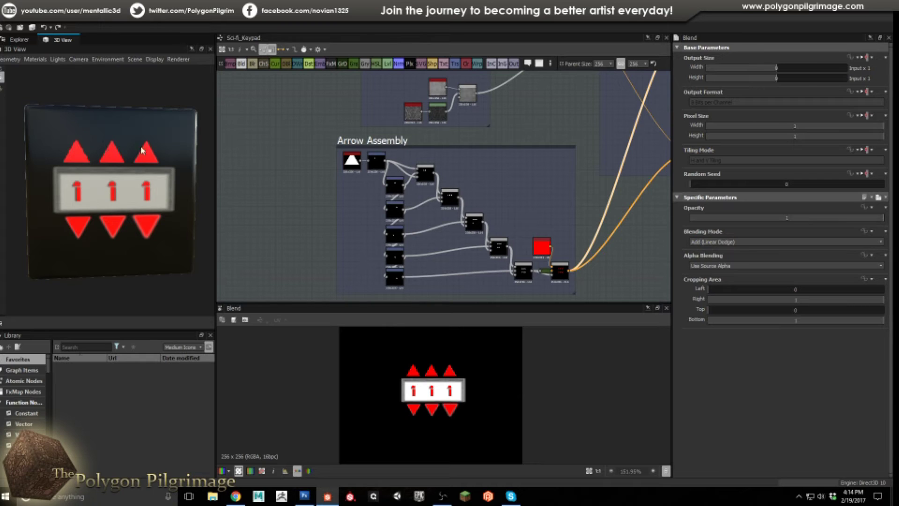
pyautogui.moveTo(101, 163)
pyautogui.mouseDown()
pyautogui.moveTo(124, 173)
pyautogui.moveTo(101, 178)
pyautogui.mouseUp()
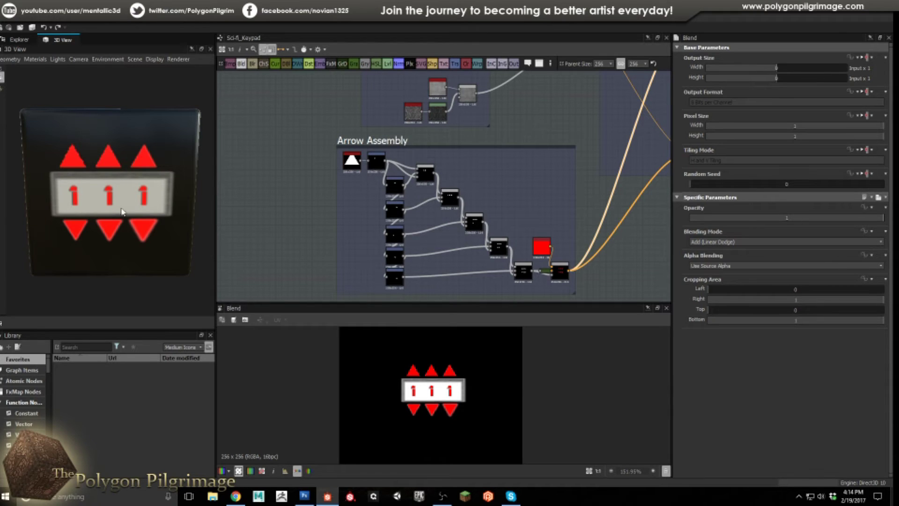
pyautogui.scroll(5, 349, 185)
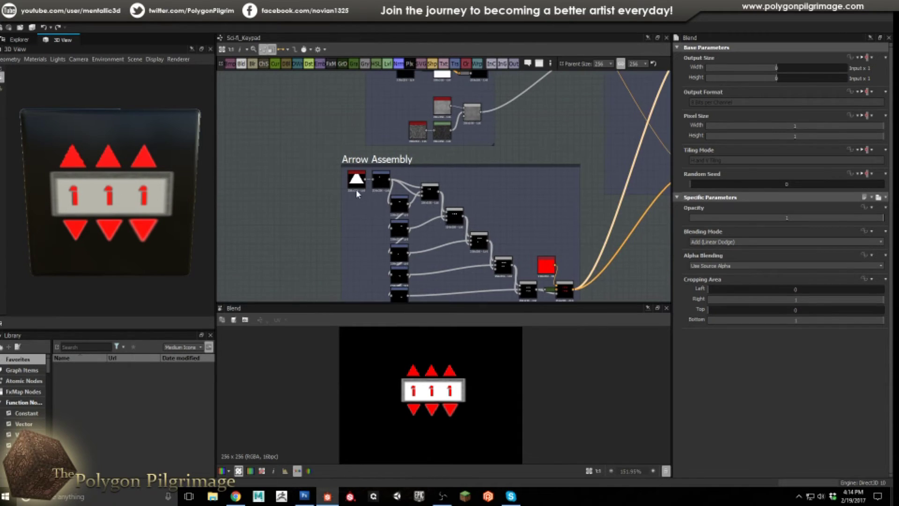
# Step: Preview the triangle Polygon and its first Transformation 2D with the Arrow Assembly frame in view
pyautogui.doubleClick(358, 180)
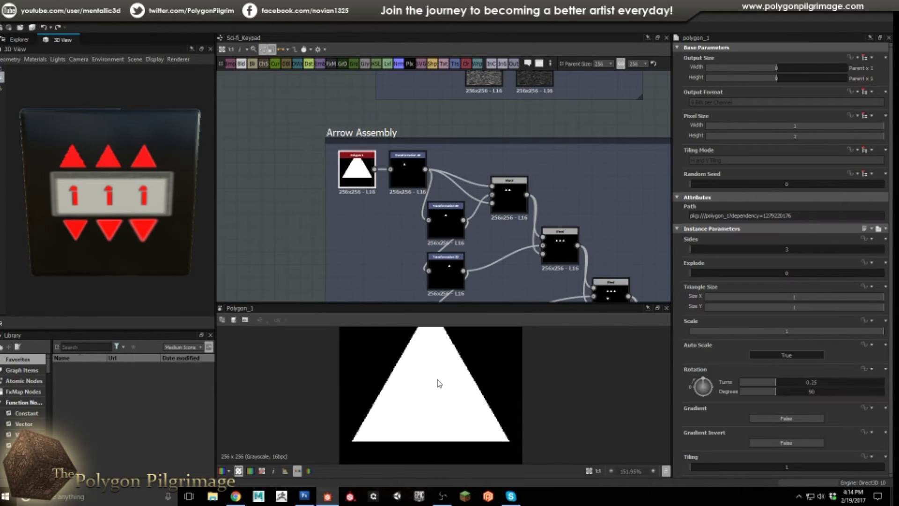
pyautogui.scroll(-2, 445, 381)
pyautogui.scroll(1, 454, 382)
pyautogui.scroll(-1, 453, 383)
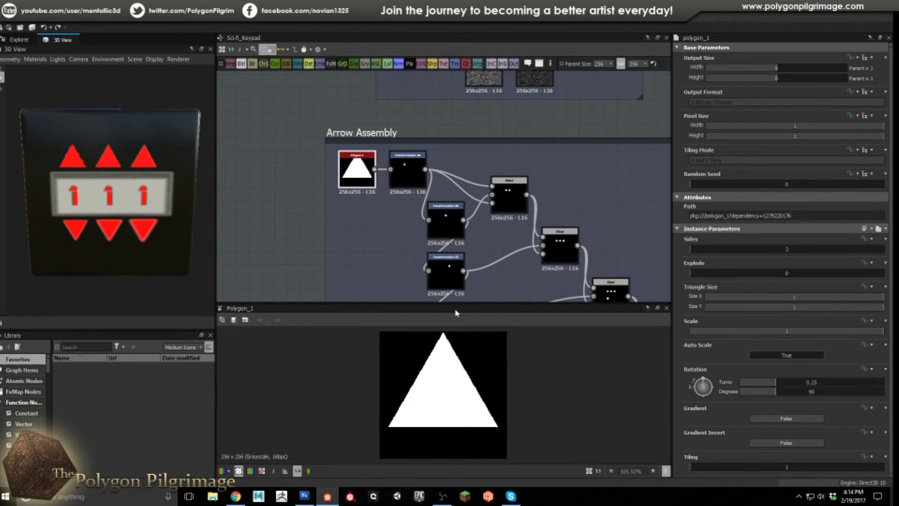
pyautogui.click(400, 179)
pyautogui.doubleClick(400, 179)
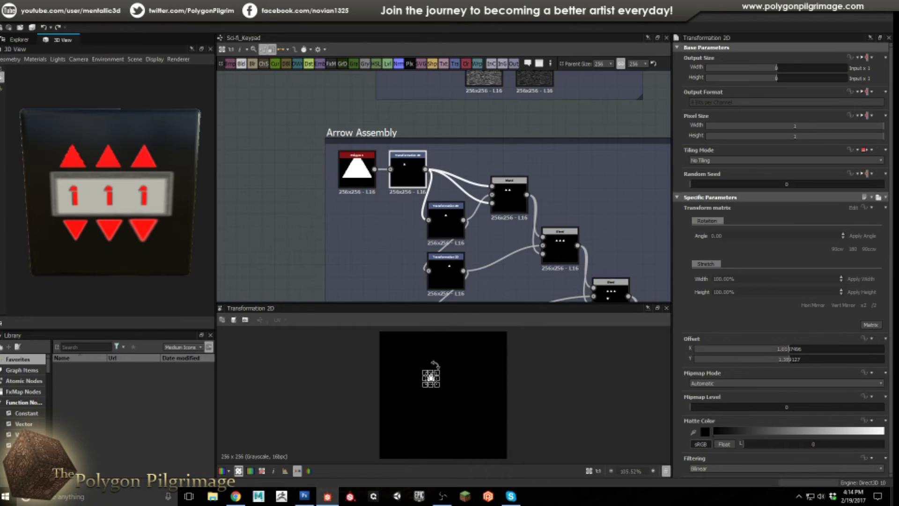
pyautogui.scroll(3, 431, 375)
pyautogui.scroll(-3, 438, 384)
pyautogui.scroll(-2, 377, 240)
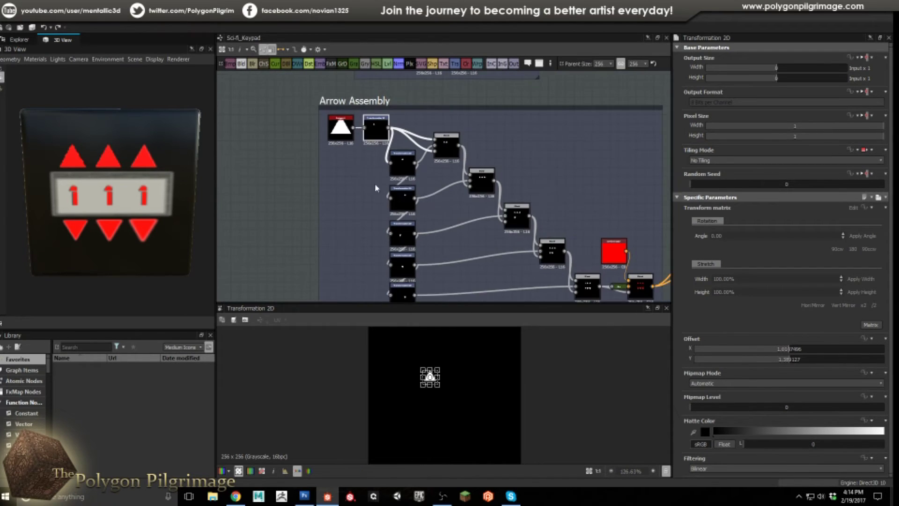
pyautogui.moveTo(466, 237); pyautogui.dragTo(445, 215, button='middle')
pyautogui.scroll(2, 431, 131)
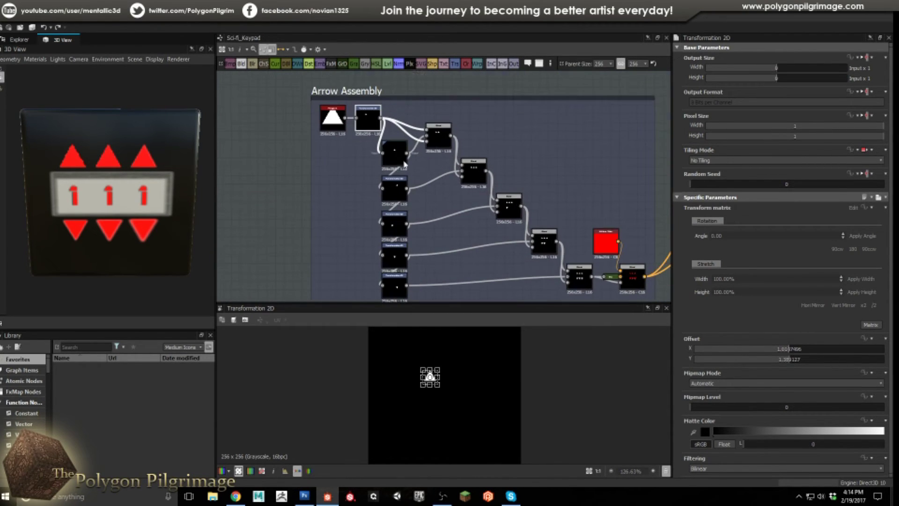
pyautogui.scroll(3, 374, 131)
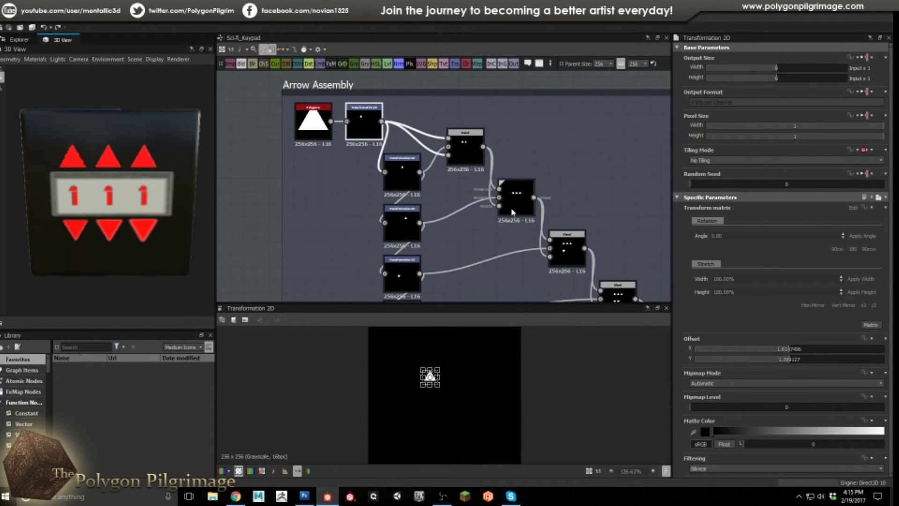
# Step: Step through the second and third triangle transforms and the blends building three up arrows
pyautogui.click(402, 172)
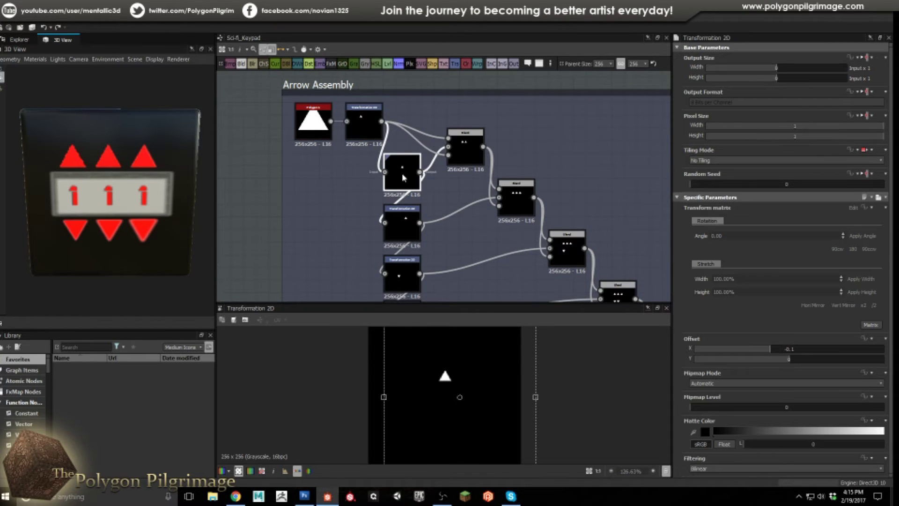
pyautogui.click(459, 153)
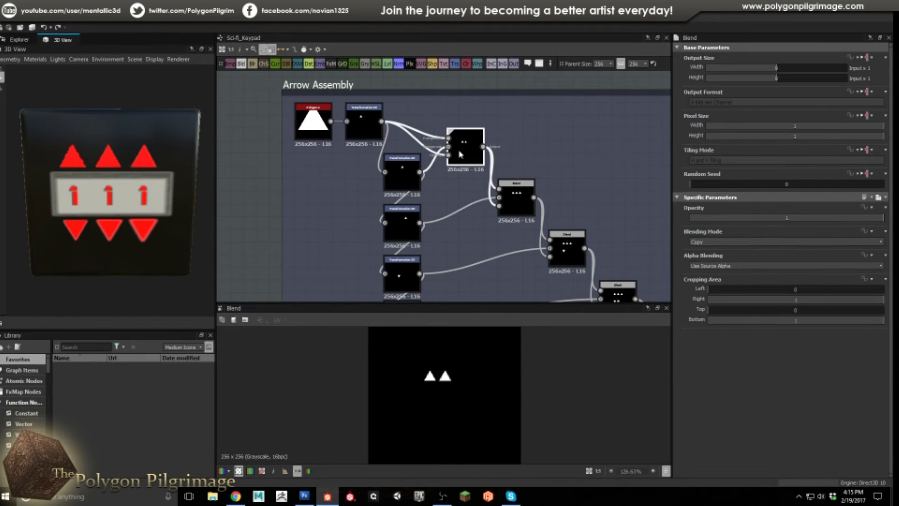
pyautogui.moveTo(454, 180); pyautogui.dragTo(440, 155, button='middle')
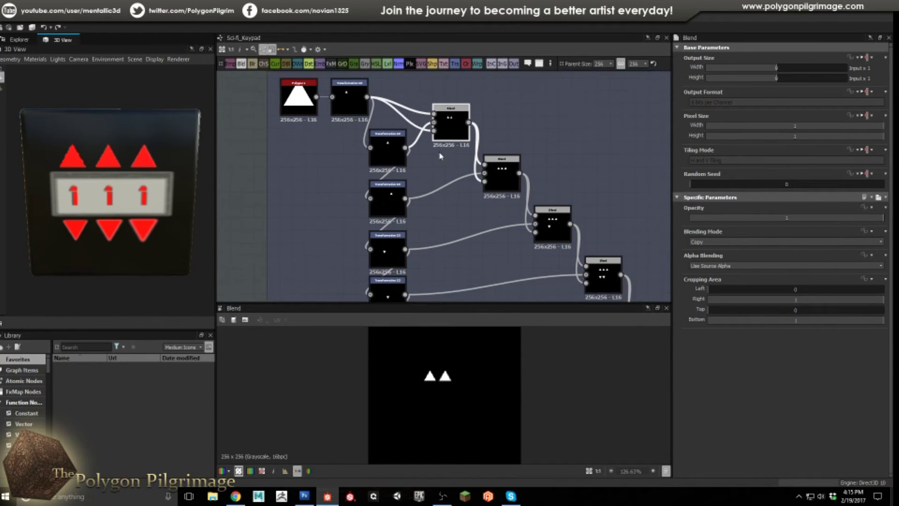
pyautogui.click(387, 202)
pyautogui.moveTo(458, 222); pyautogui.dragTo(436, 173, button='middle')
pyautogui.click(481, 137)
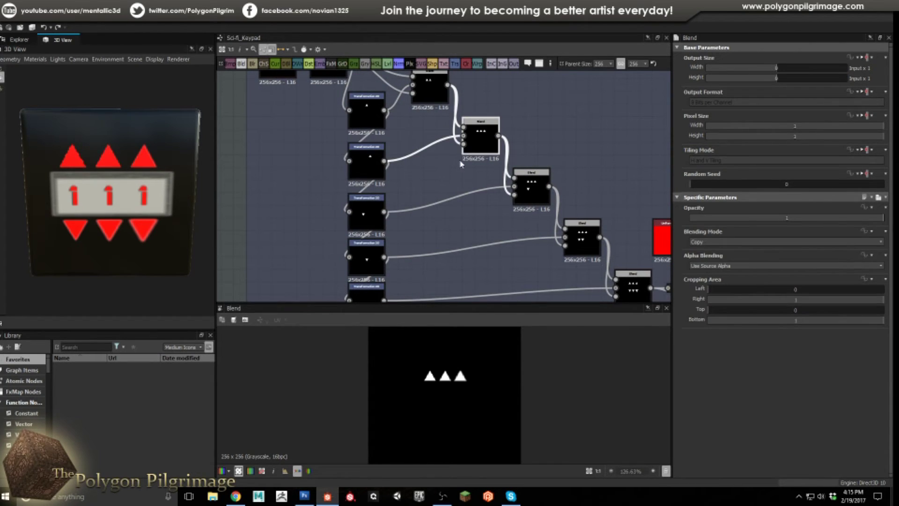
pyautogui.moveTo(465, 209); pyautogui.dragTo(460, 182, button='middle')
# Step: Preview the three down-arrow transforms and their blends up to the full six-arrow set
pyautogui.click(367, 186)
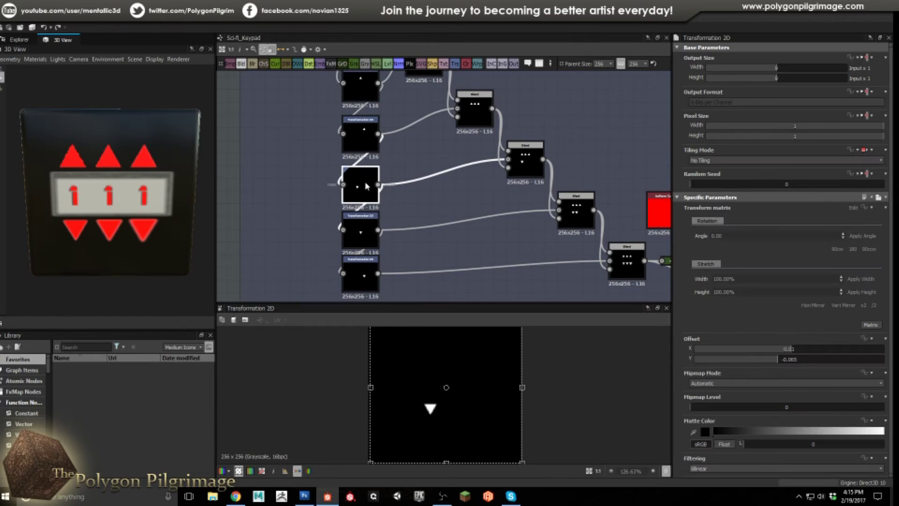
pyautogui.click(526, 162)
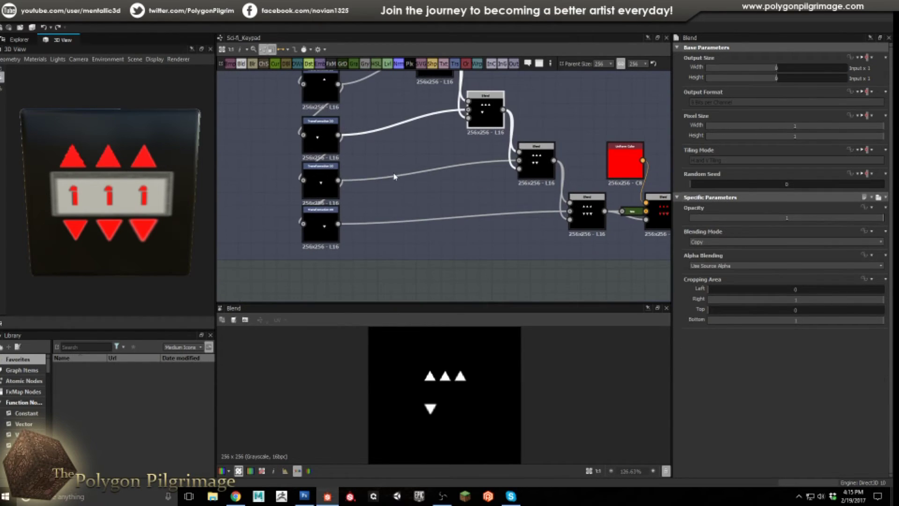
pyautogui.click(325, 179)
pyautogui.click(537, 158)
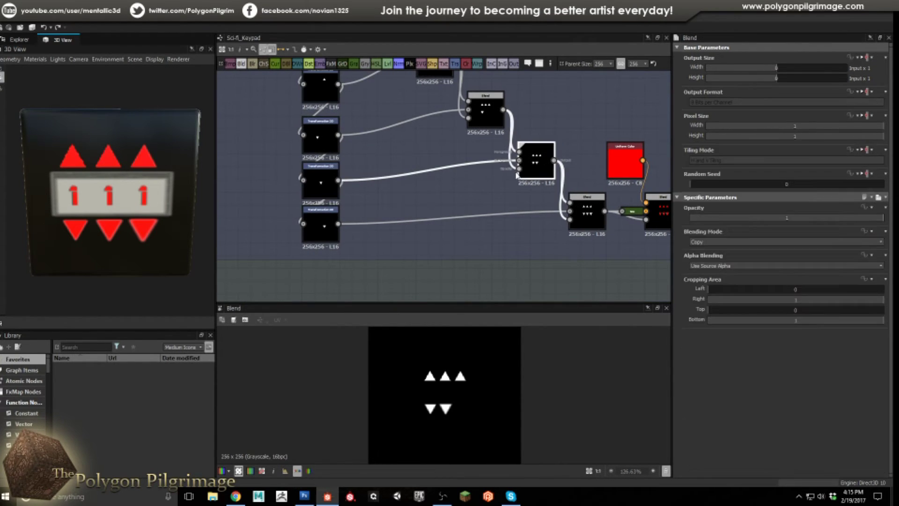
pyautogui.click(325, 220)
pyautogui.click(587, 210)
# Step: Preview the output Blend showing the six arrows tinted red
pyautogui.moveTo(485, 206); pyautogui.dragTo(359, 241, button='middle')
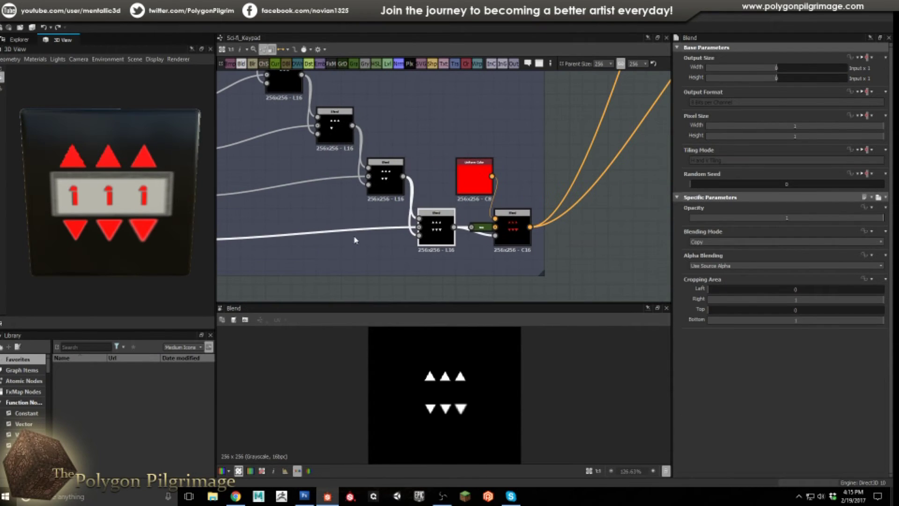
pyautogui.click(512, 229)
pyautogui.scroll(2, 458, 386)
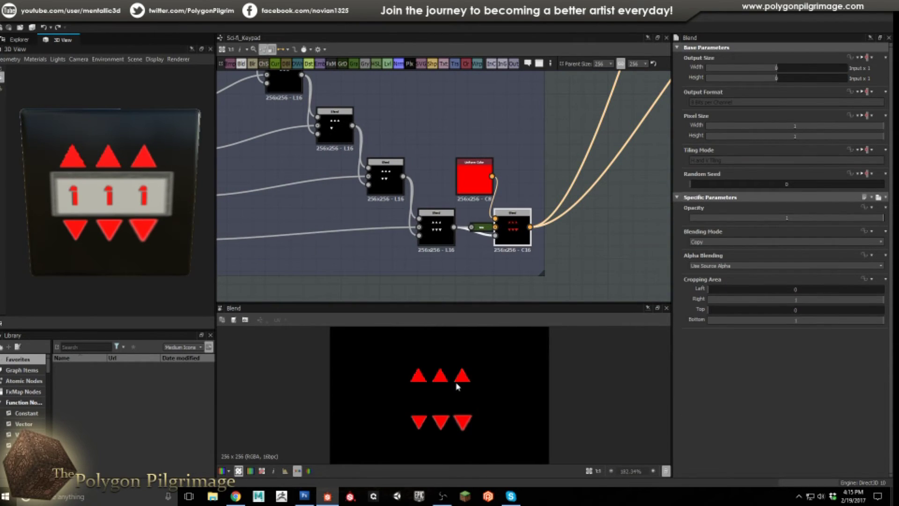
# Step: Expose the red Uniform Color's Output Color as a new graph input named 'Arrows_color'
pyautogui.click(485, 188)
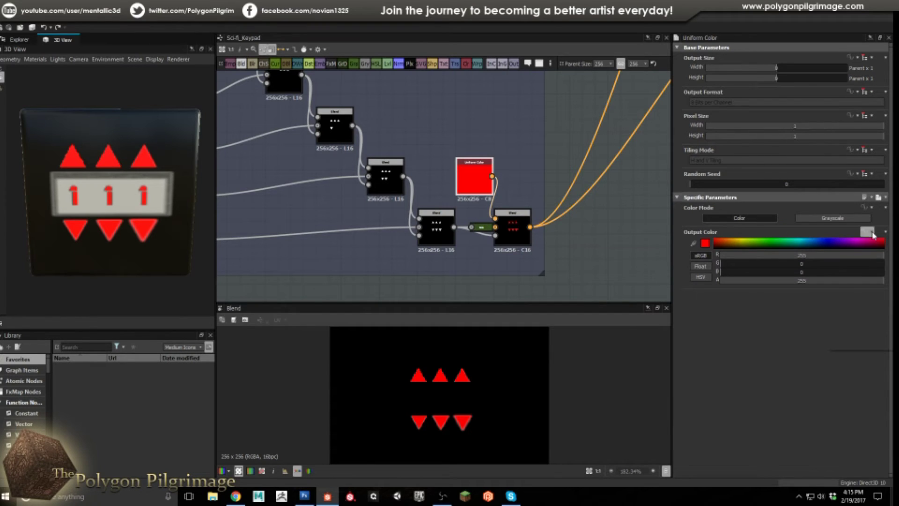
pyautogui.click(866, 232)
pyautogui.click(845, 329)
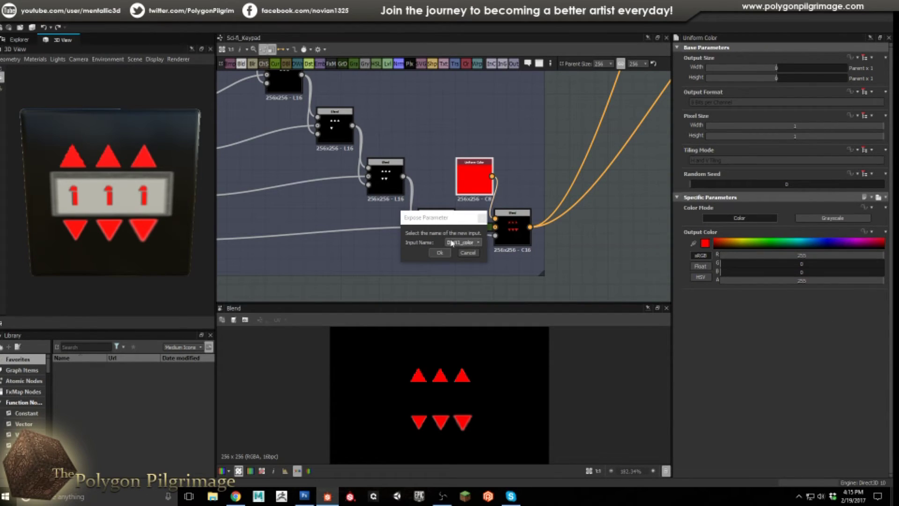
pyautogui.click(475, 240)
pyautogui.click(459, 275)
pyautogui.write('Ar')
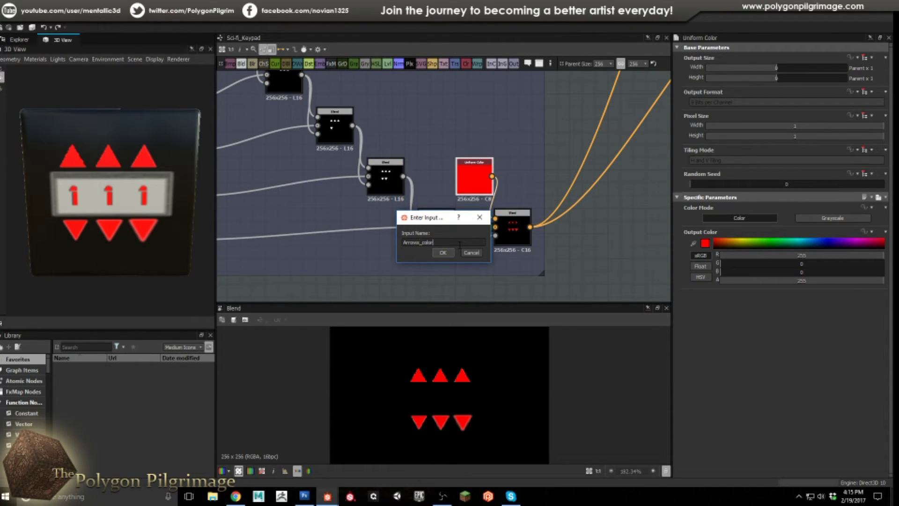
pyautogui.write('rows_color')
pyautogui.click(443, 252)
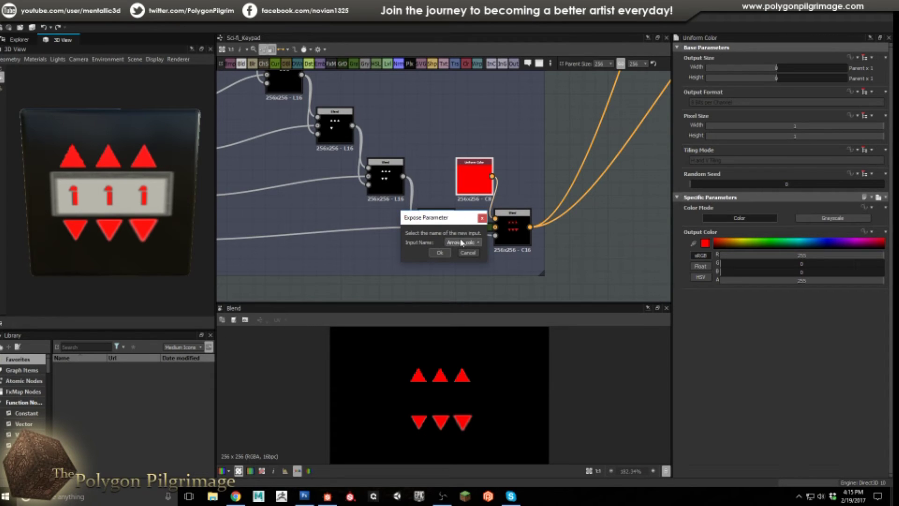
pyautogui.click(440, 252)
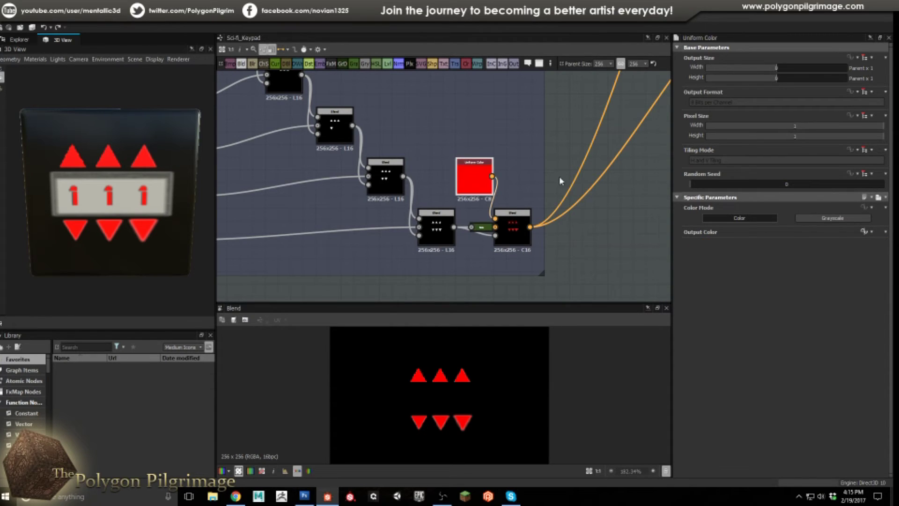
pyautogui.scroll(-8, 548, 185)
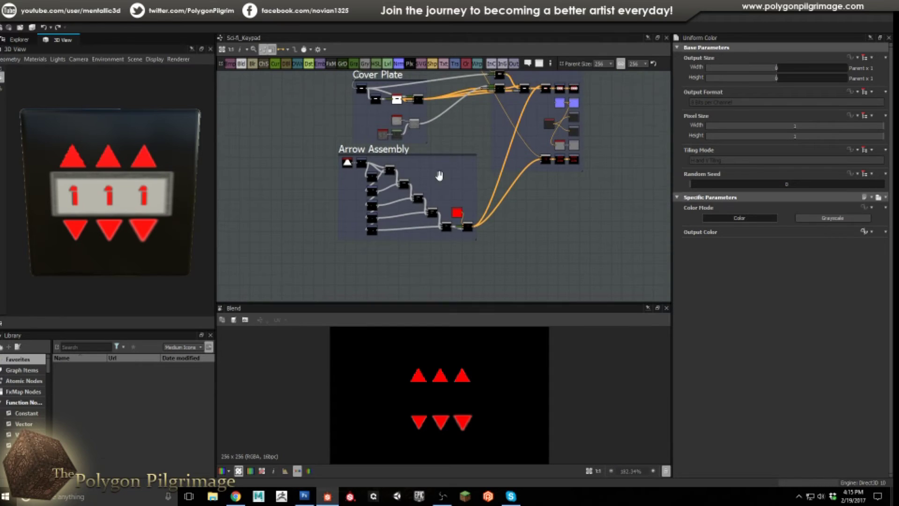
# Step: Compare the Final Maps (Assembly) Blend preview with its '1 1 1' digit input, then reselect the Blend
pyautogui.scroll(5, 441, 173)
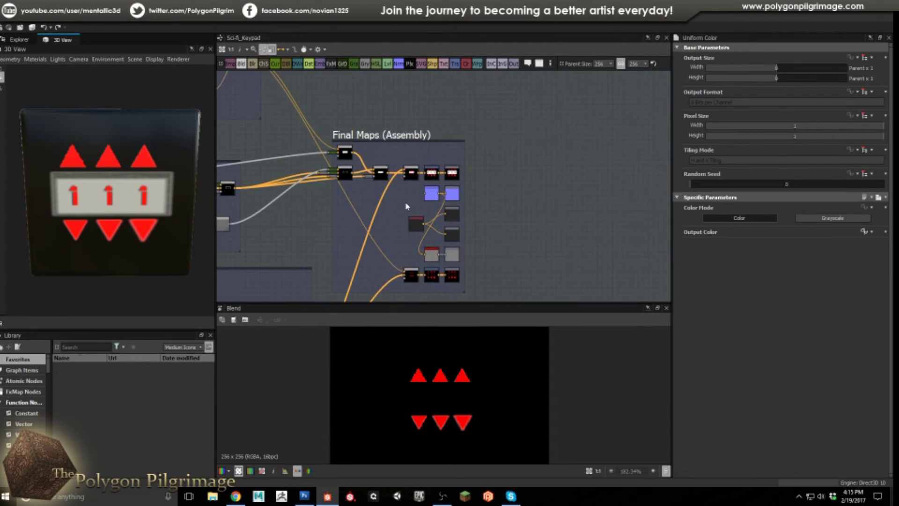
pyautogui.scroll(2, 395, 197)
pyautogui.click(414, 154)
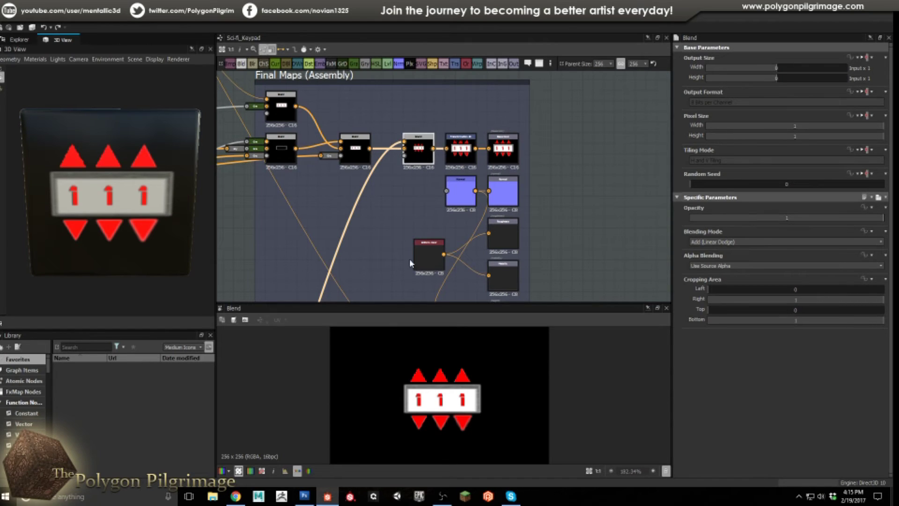
pyautogui.click(355, 152)
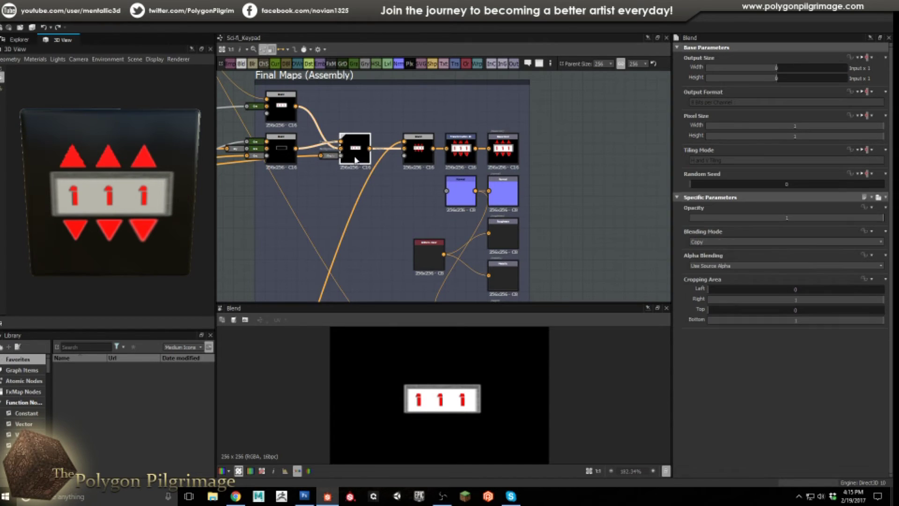
pyautogui.click(413, 158)
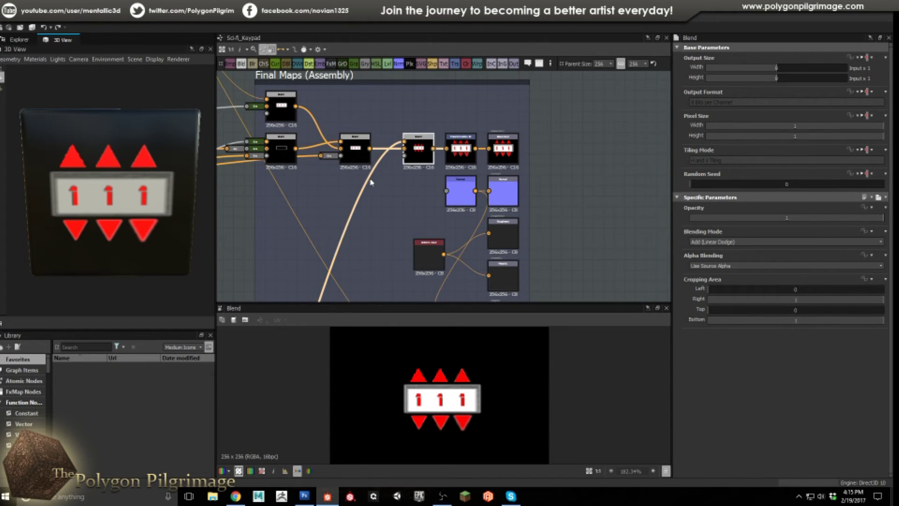